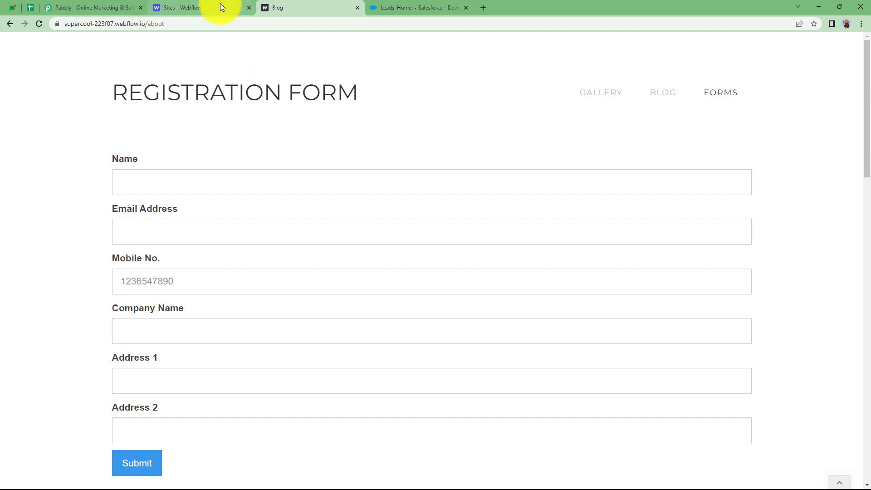
# Step: Review the Webflow sites dashboard, registration form and Salesforce leads, then go to the Pabbly website
pyautogui.click(219, 7)
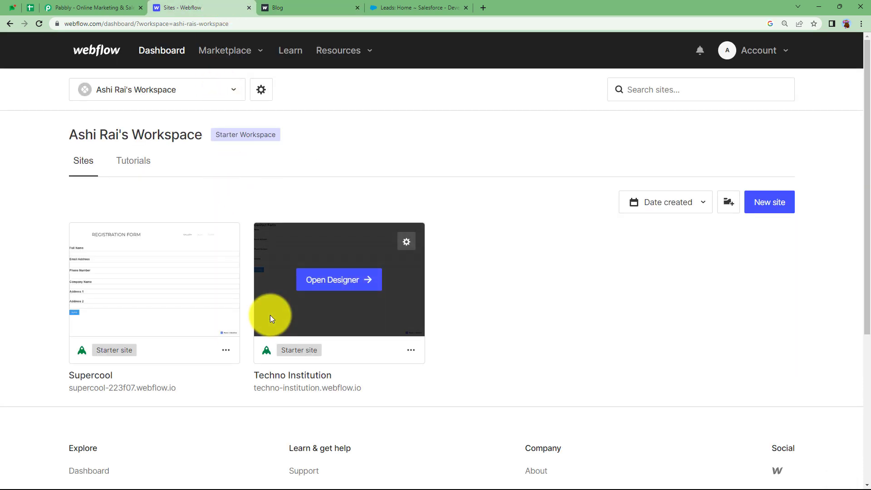
pyautogui.click(310, 6)
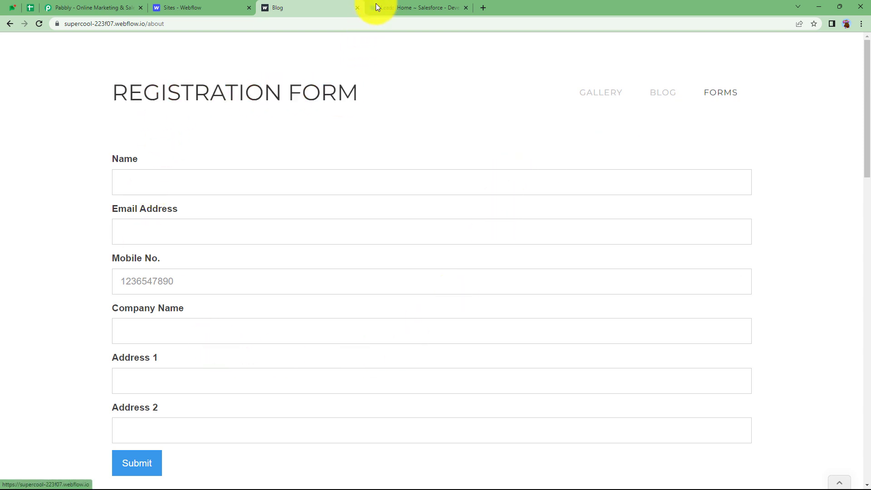
pyautogui.scroll(-2, 188, 272)
pyautogui.scroll(2, 188, 271)
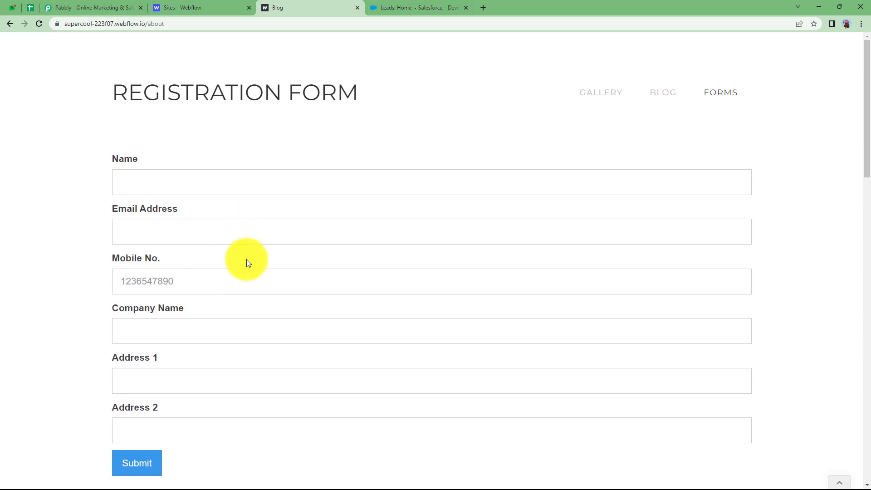
pyautogui.click(435, 7)
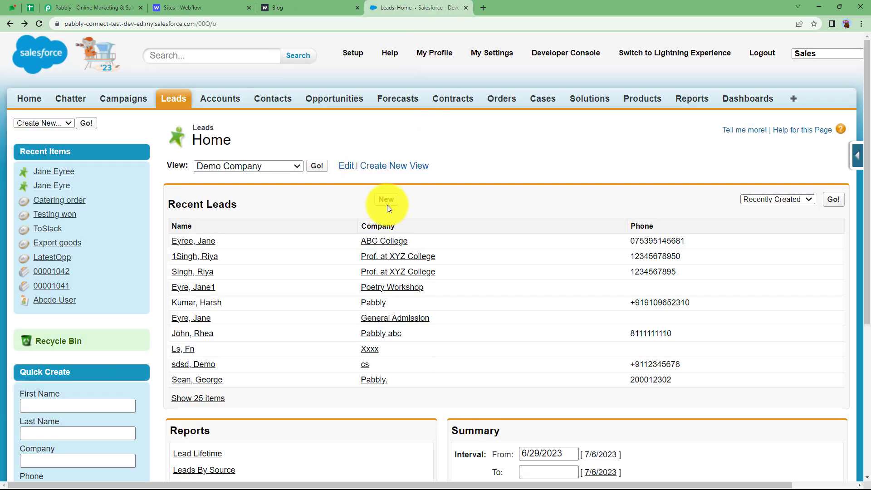
pyautogui.click(109, 8)
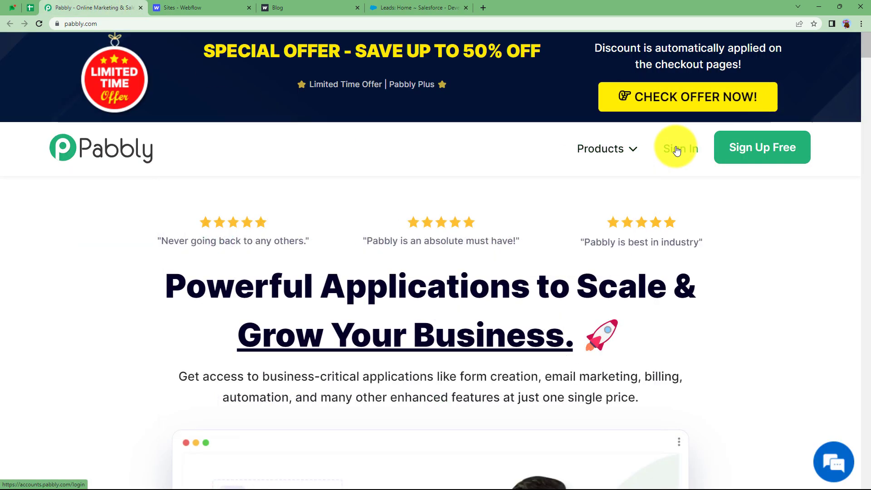
# Step: Sign in to Pabbly and launch Pabbly Connect from the All Apps page
pyautogui.click(677, 150)
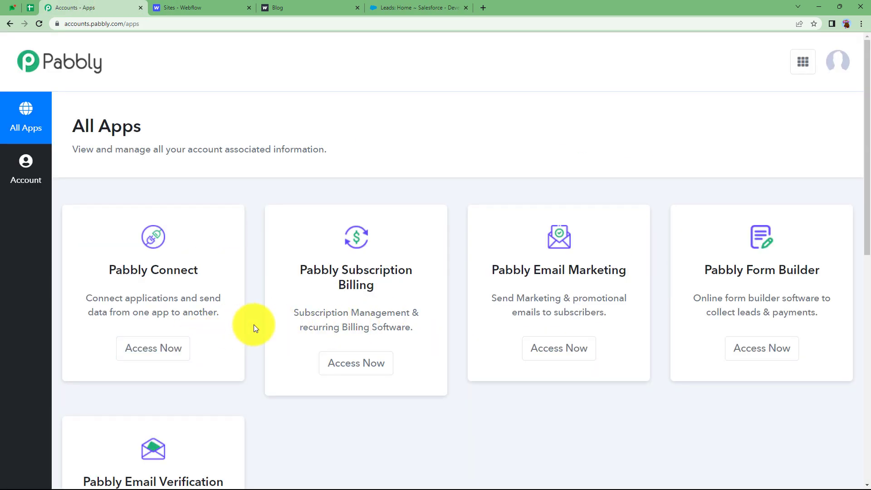
pyautogui.scroll(-3, 254, 325)
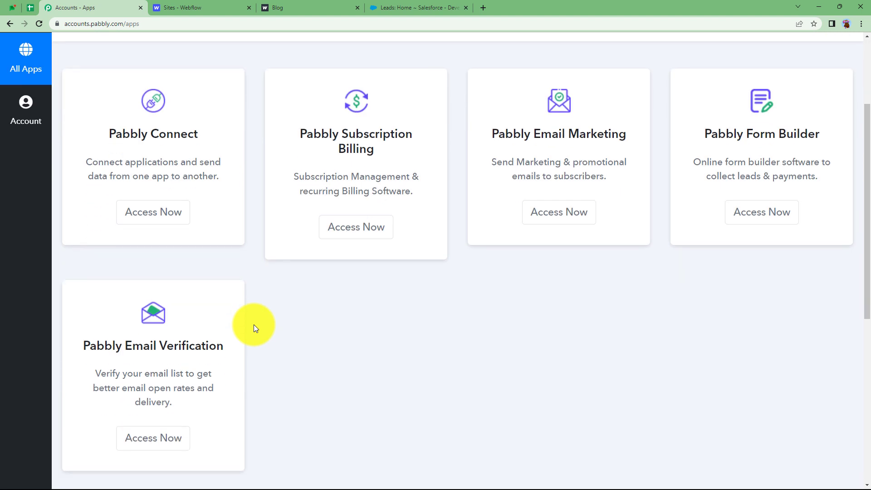
pyautogui.scroll(2, 254, 325)
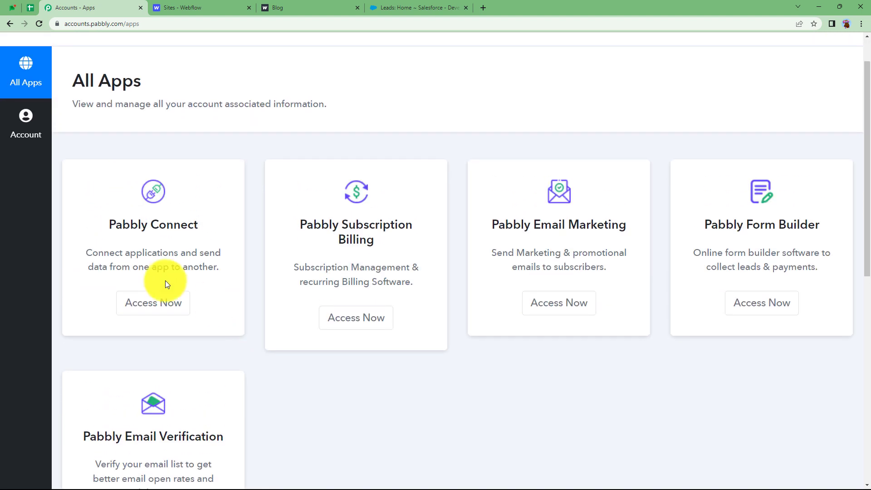
pyautogui.moveTo(108, 223); pyautogui.dragTo(230, 222)
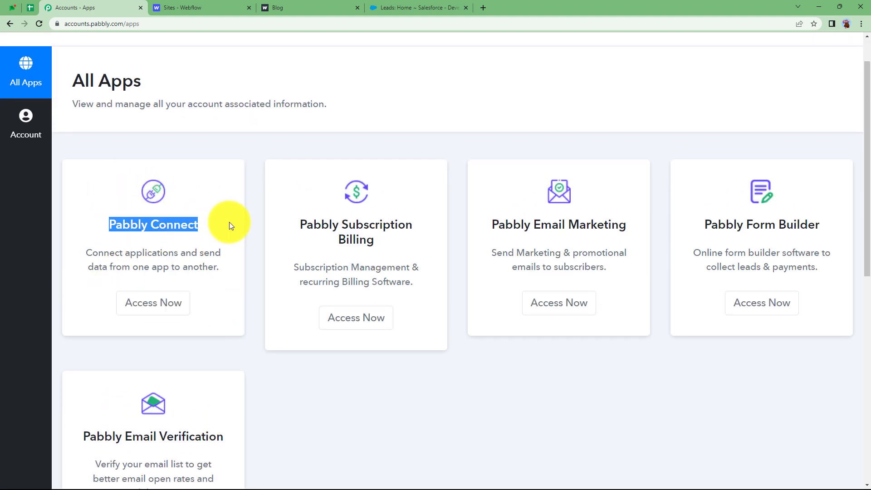
pyautogui.click(171, 307)
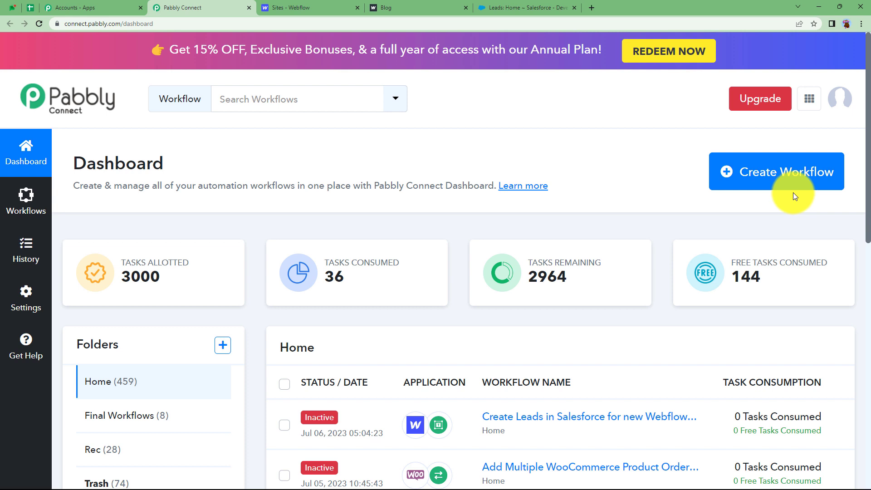
# Step: Create a workflow named 'Create Leads in Salesforce for new Webflow Form Submission'
pyautogui.click(813, 177)
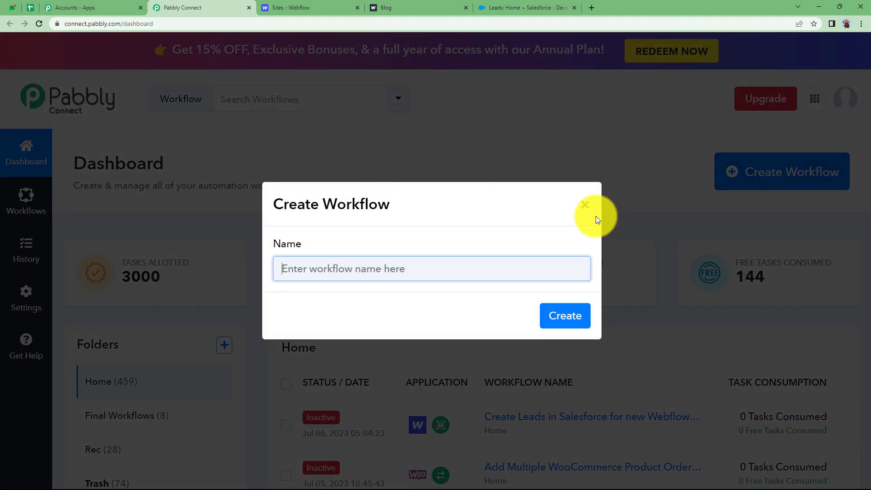
pyautogui.click(432, 263)
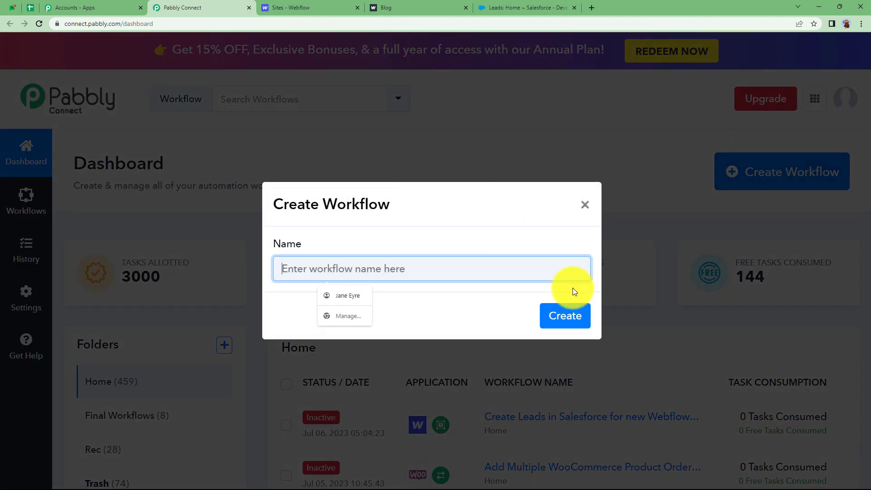
pyautogui.write('Create Leads in Sa')
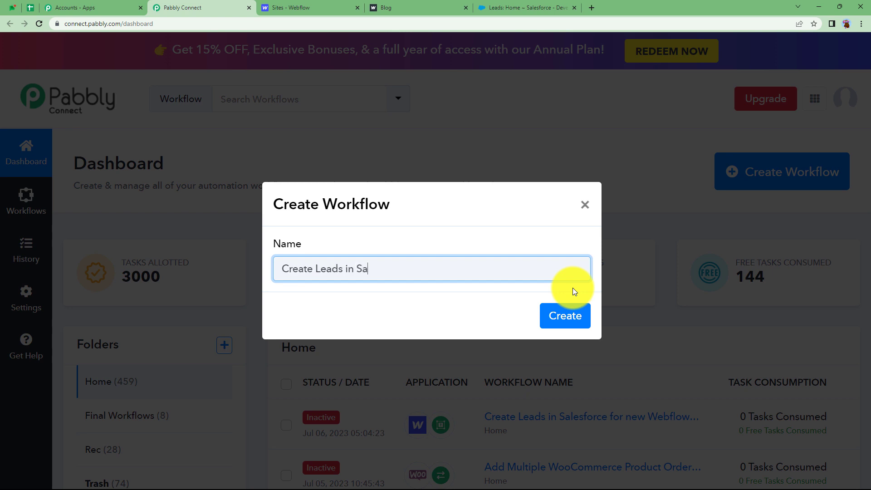
pyautogui.write(' for new Webflow Form Submiss')
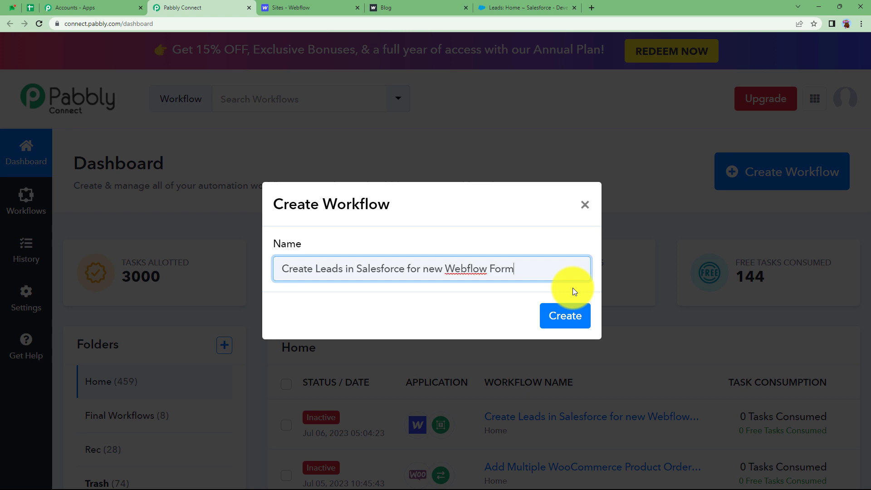
pyautogui.write('ion')
pyautogui.click(564, 316)
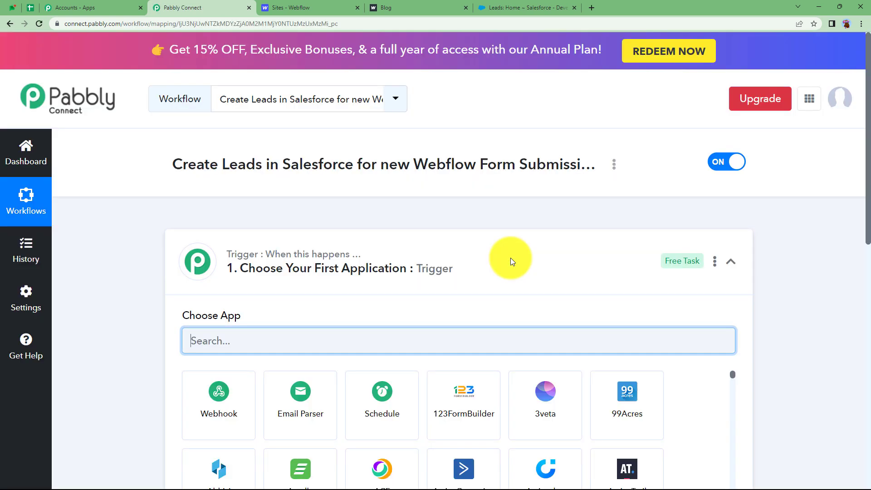
# Step: Compare the Webflow dashboard, registration form and Salesforce leads against the new workflow
pyautogui.click(511, 257)
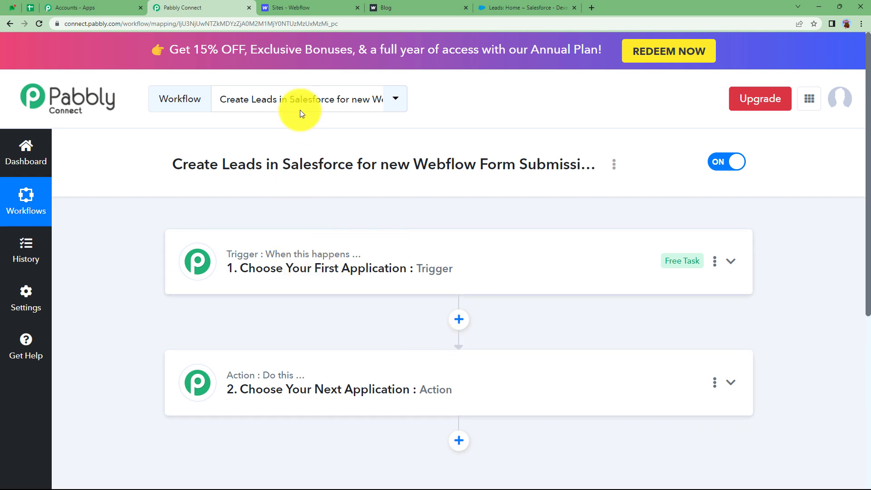
pyautogui.click(310, 10)
pyautogui.click(418, 7)
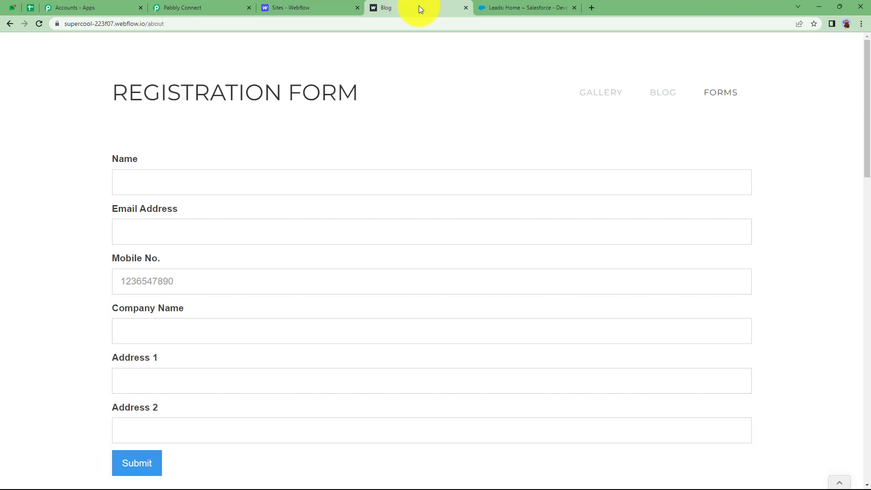
pyautogui.click(494, 6)
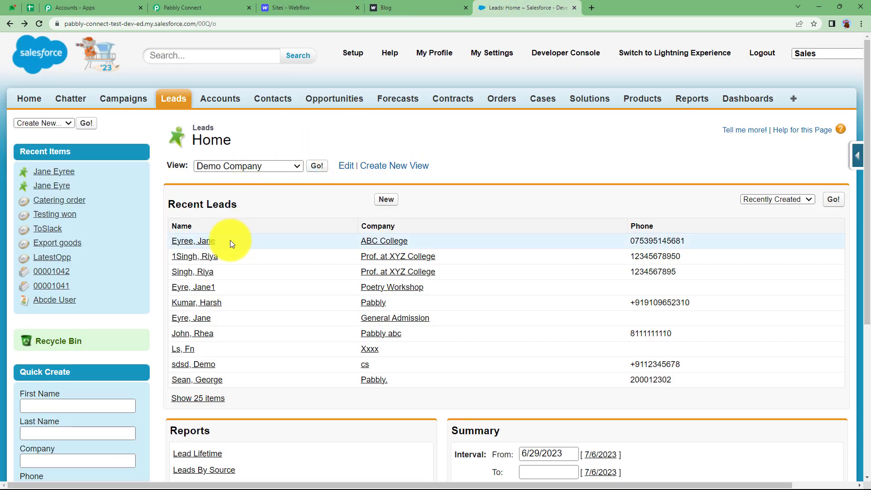
pyautogui.click(178, 8)
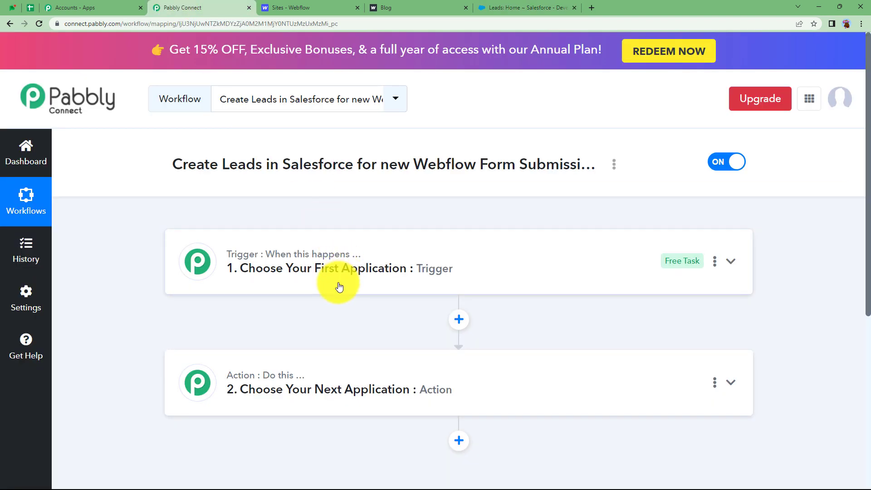
pyautogui.click(406, 8)
pyautogui.click(206, 7)
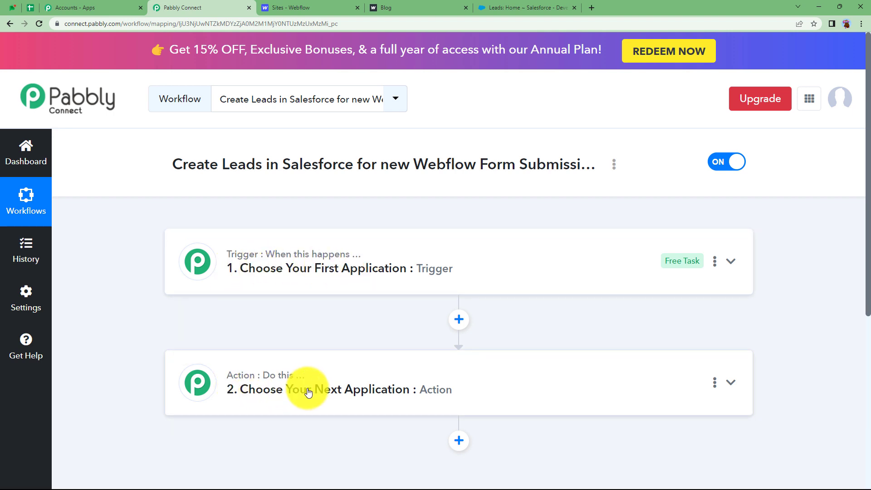
# Step: Expand the workflow's trigger step to show its Choose App list
pyautogui.click(301, 266)
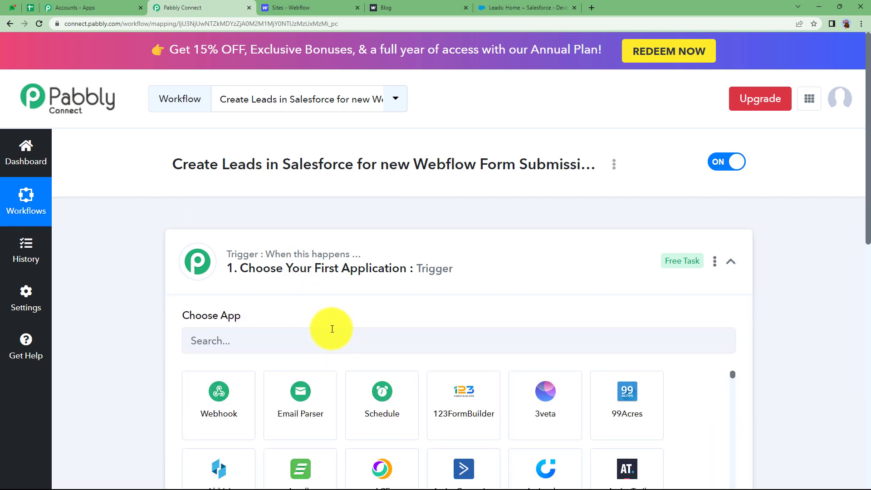
pyautogui.click(304, 259)
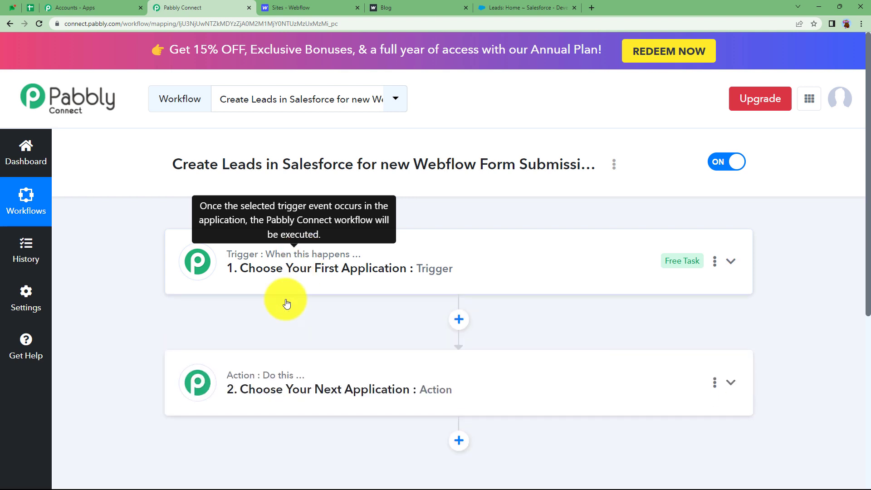
pyautogui.moveTo(286, 382)
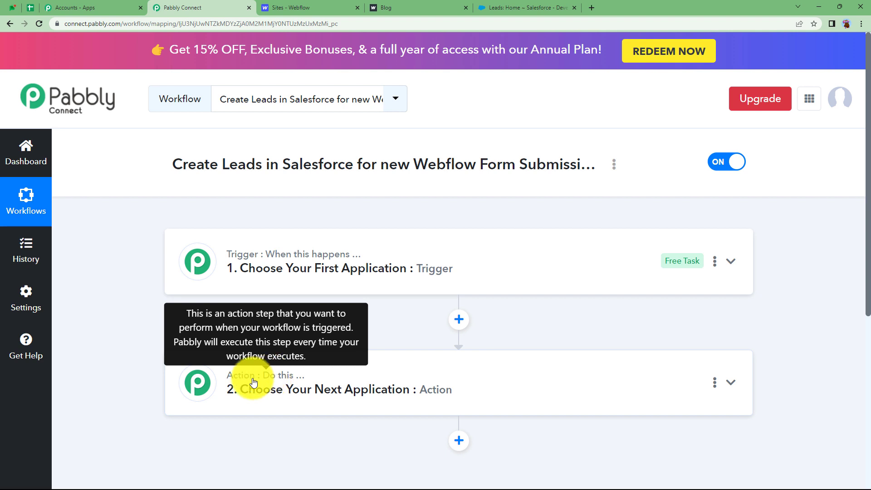
pyautogui.click(304, 263)
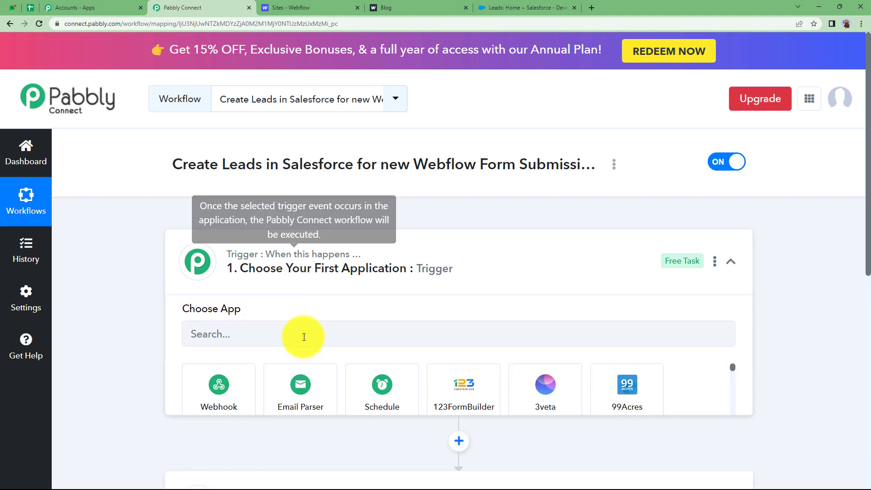
# Step: Set Webflow as the trigger app
pyautogui.write('webflo')
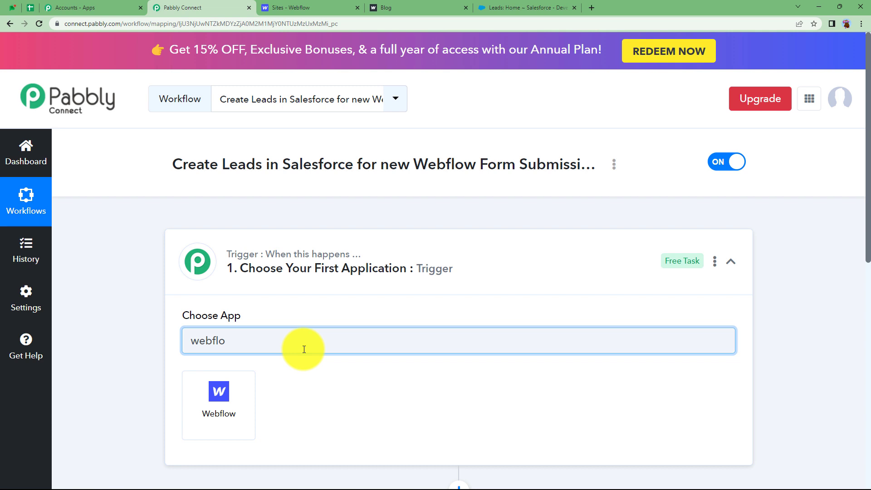
pyautogui.click(219, 402)
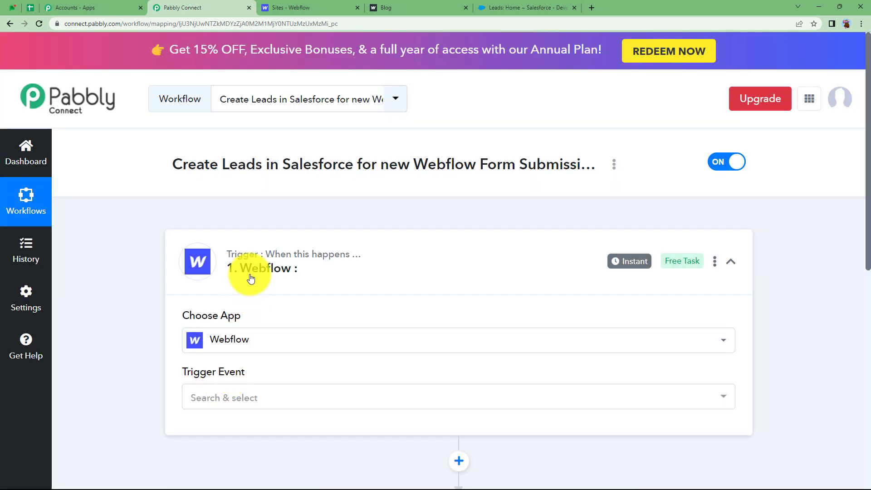
pyautogui.click(251, 278)
# Step: Set Salesforce as the action app, then bring up Webflow's trigger event list
pyautogui.click(266, 389)
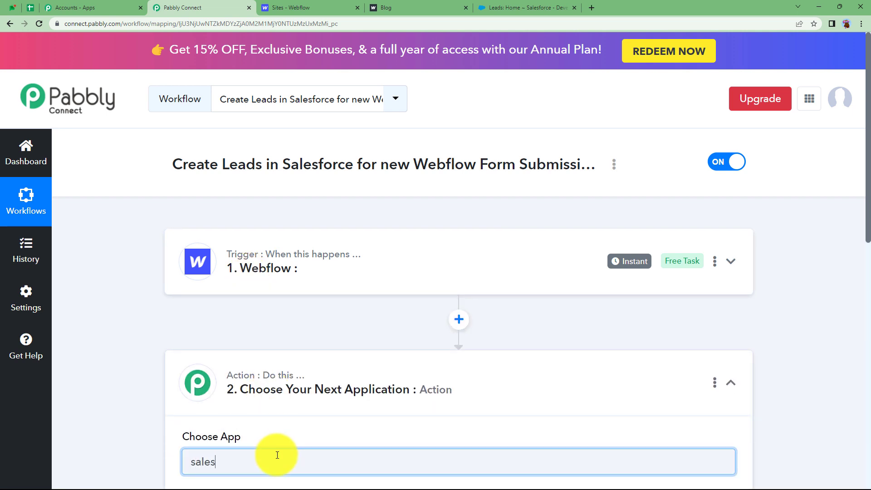
pyautogui.scroll(-3, 454, 468)
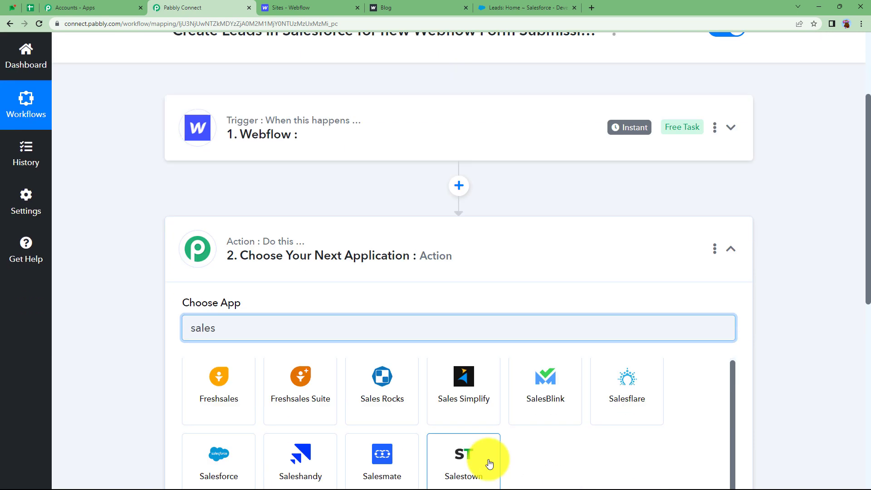
pyautogui.scroll(1, 454, 454)
pyautogui.click(219, 418)
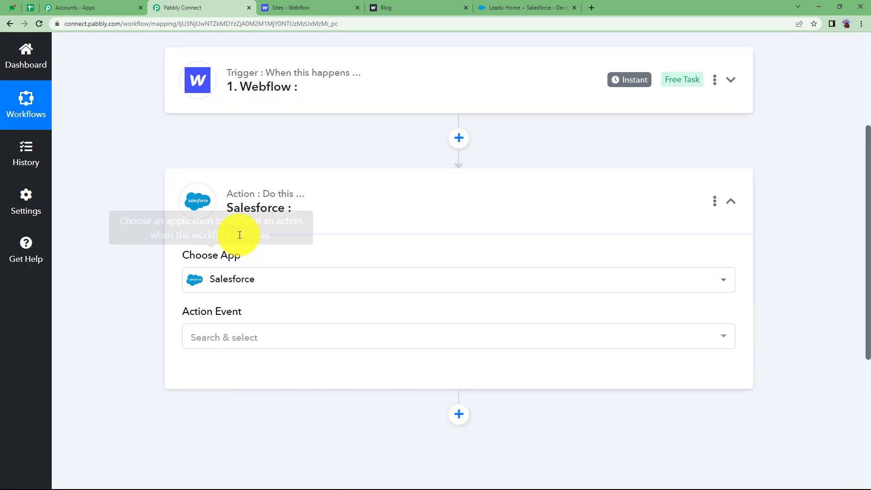
pyautogui.click(334, 78)
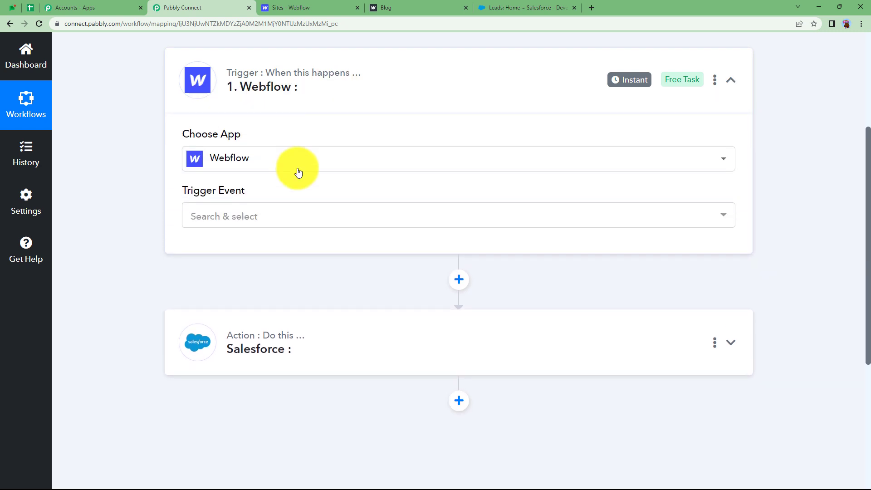
pyautogui.click(259, 215)
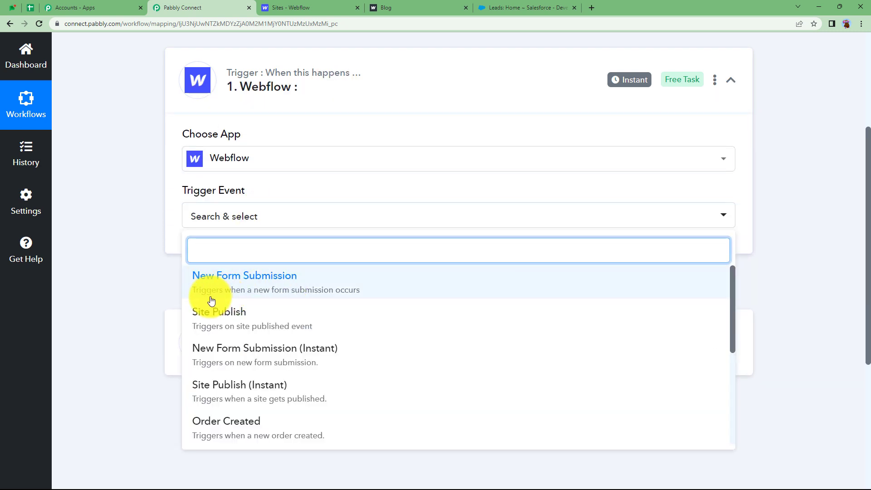
# Step: Set the Webflow trigger event to New Form Submission and review the webhook setup instructions
pyautogui.click(366, 291)
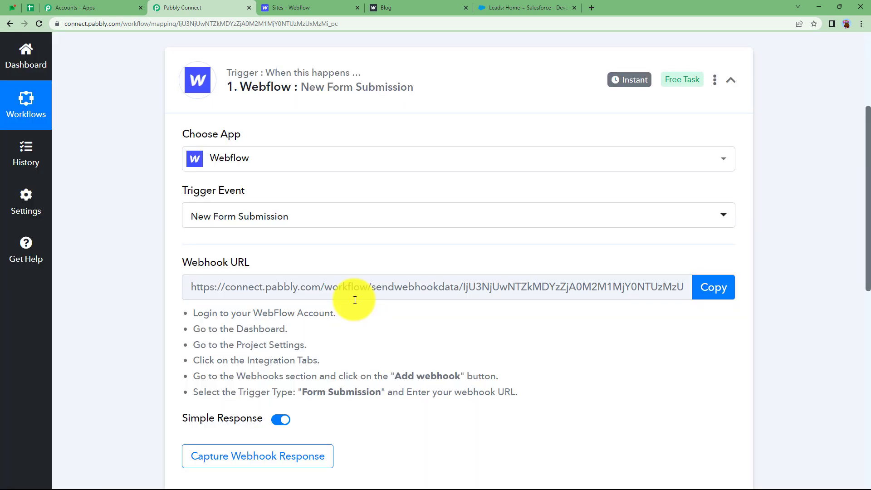
pyautogui.moveTo(190, 264)
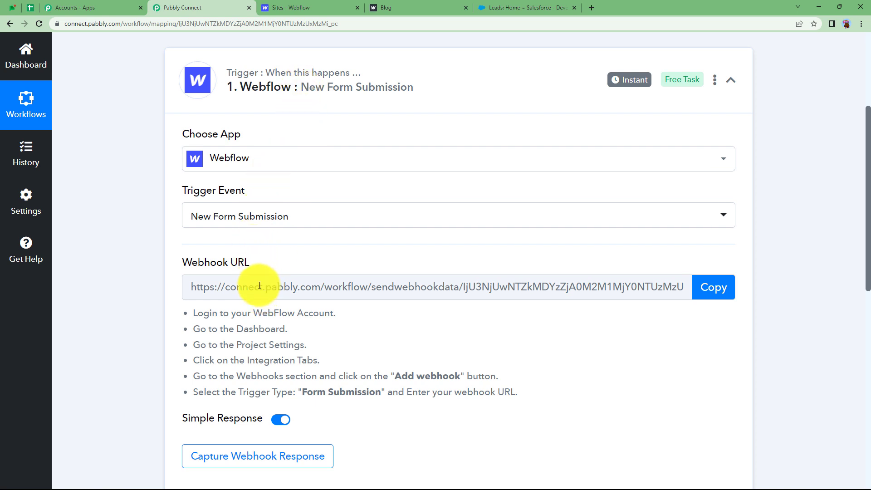
pyautogui.click(313, 6)
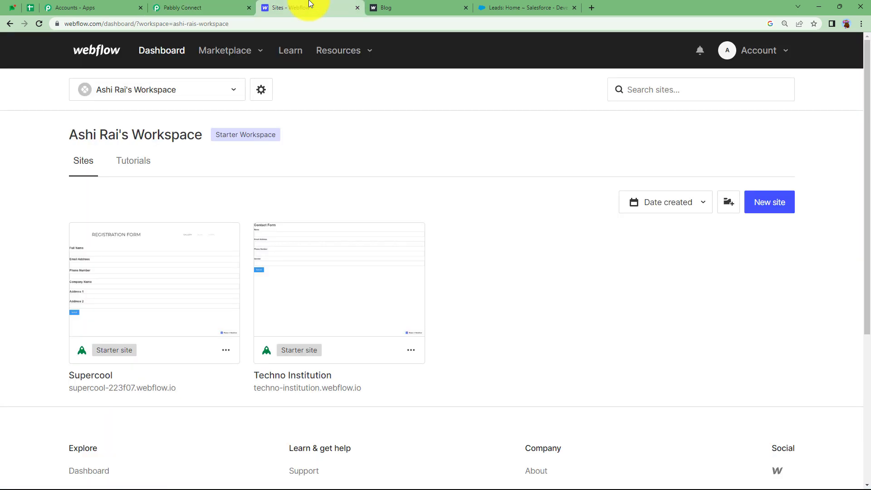
pyautogui.click(210, 5)
pyautogui.moveTo(190, 307); pyautogui.dragTo(547, 415)
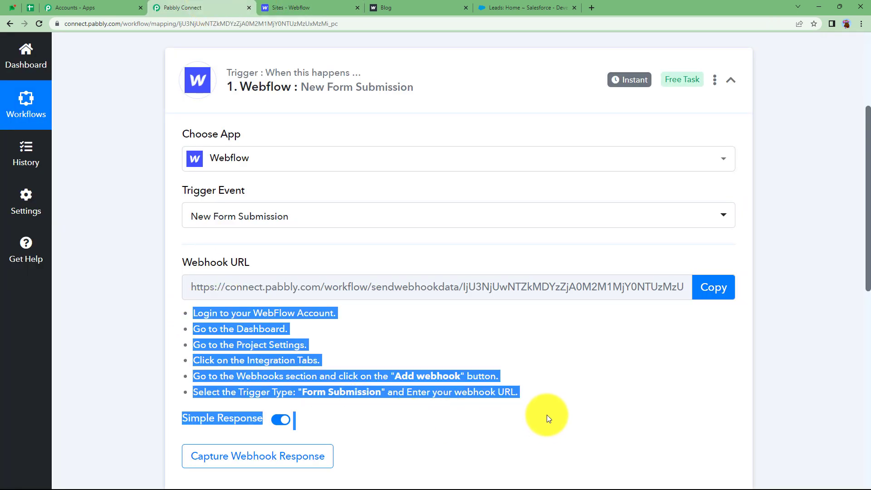
pyautogui.click(547, 399)
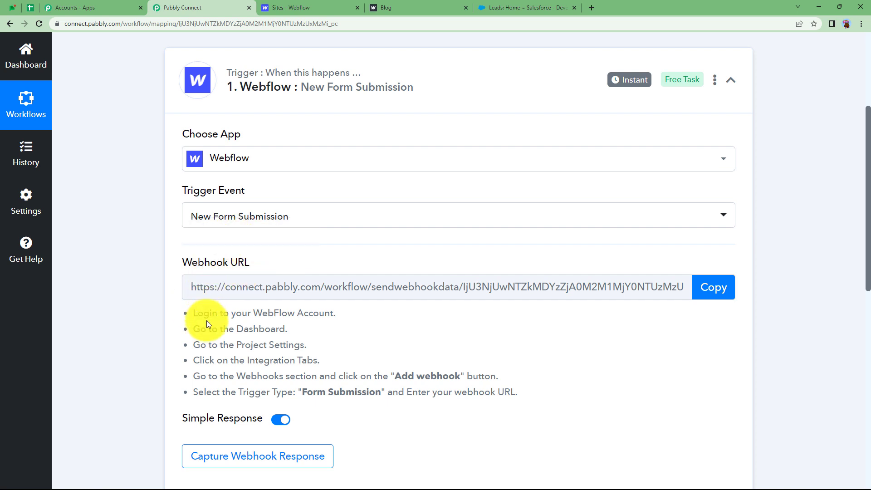
# Step: Start capturing the webhook response and copy the trigger's webhook URL
pyautogui.scroll(-3, 206, 320)
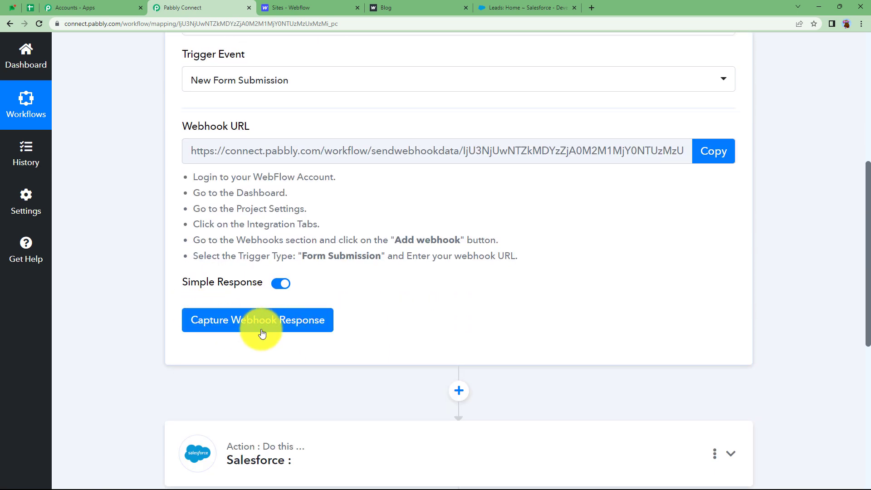
pyautogui.click(273, 333)
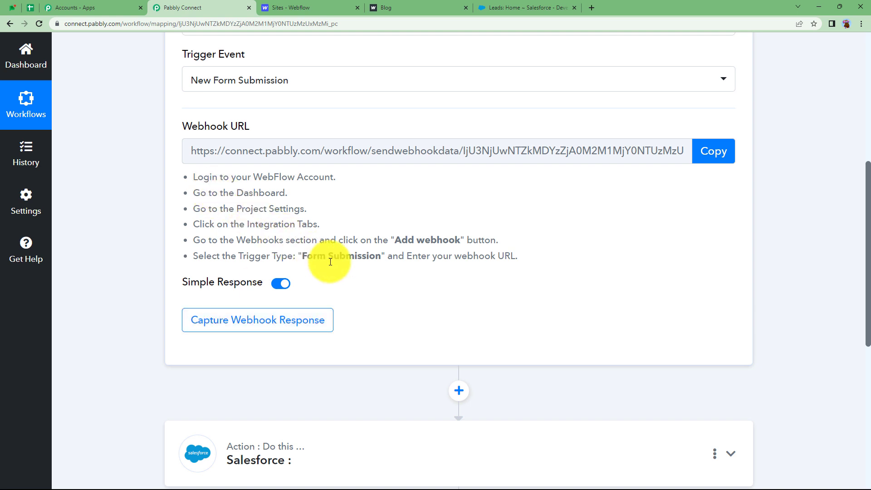
pyautogui.click(716, 144)
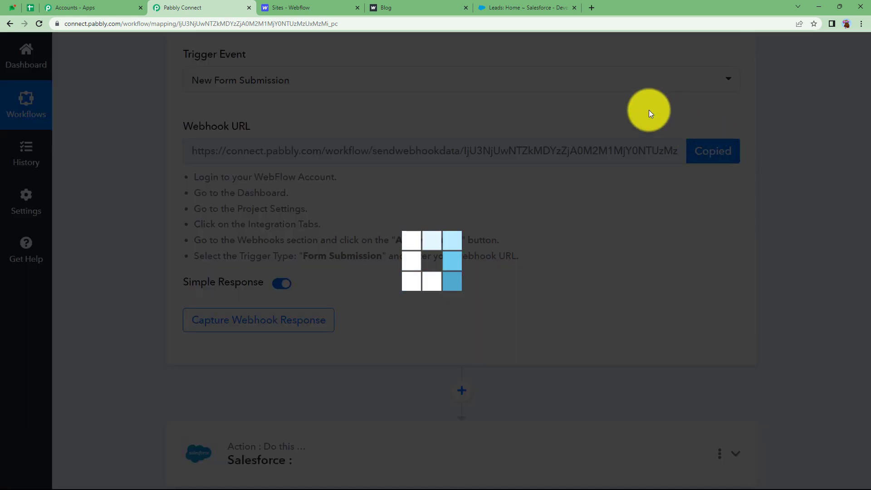
# Step: Delete the old Form submission webhook in Supercool's Integrations settings, confirming with DELETE
pyautogui.click(316, 5)
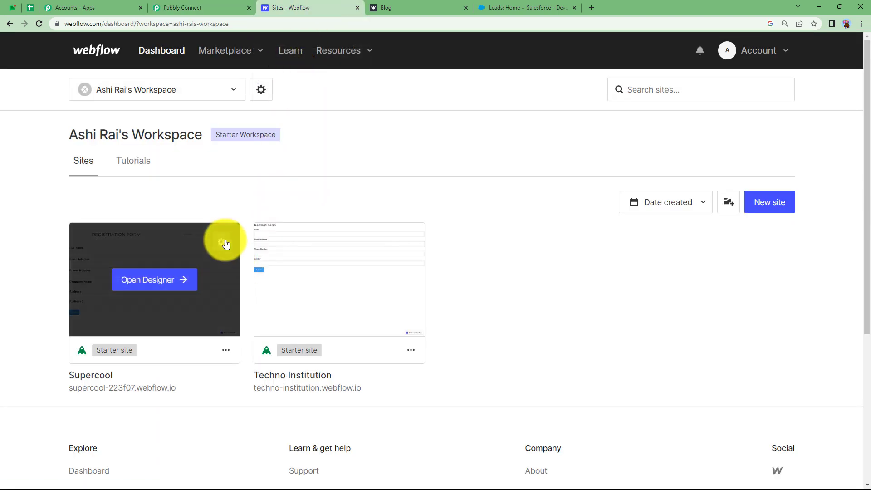
pyautogui.click(224, 243)
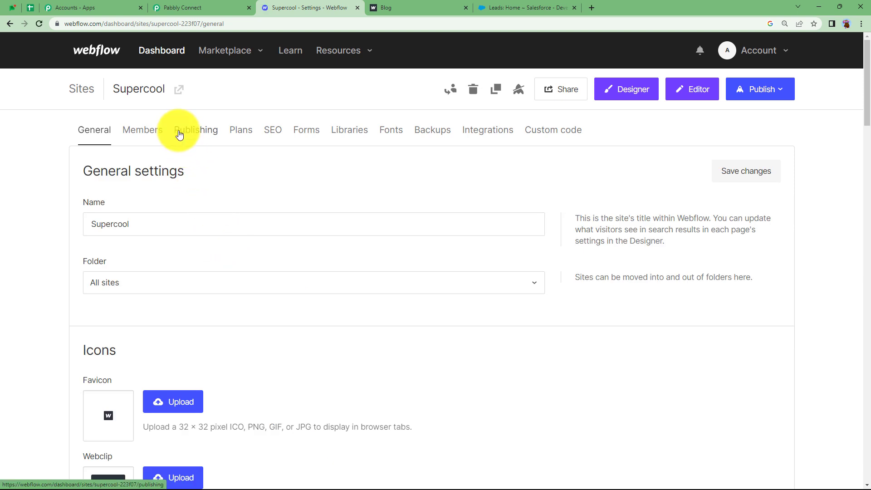
pyautogui.click(485, 135)
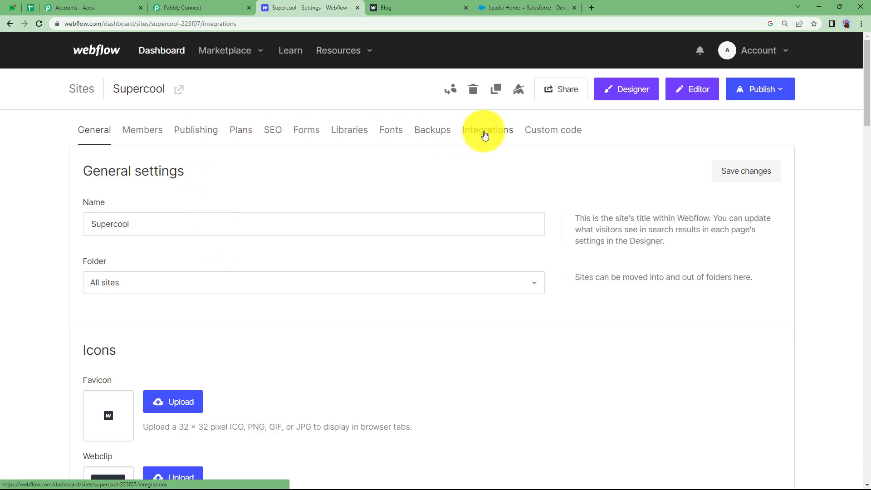
pyautogui.scroll(-13, 319, 284)
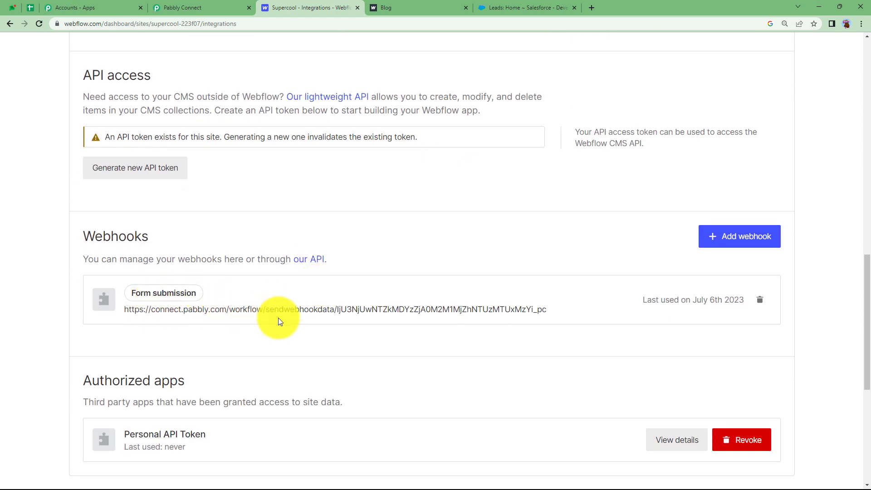
pyautogui.click(759, 302)
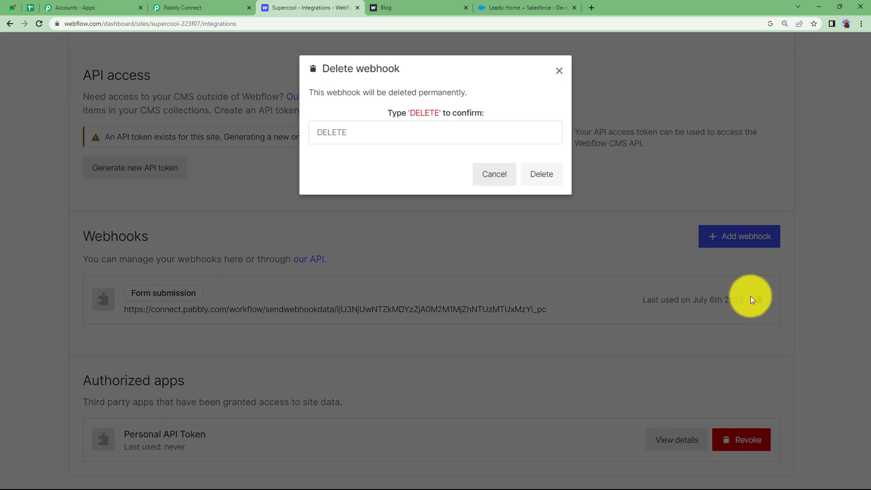
pyautogui.click(474, 131)
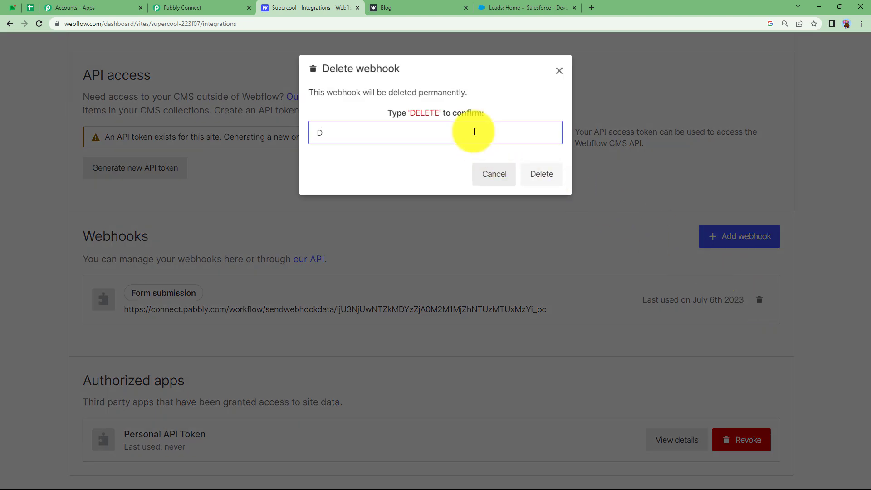
pyautogui.write('DELETE')
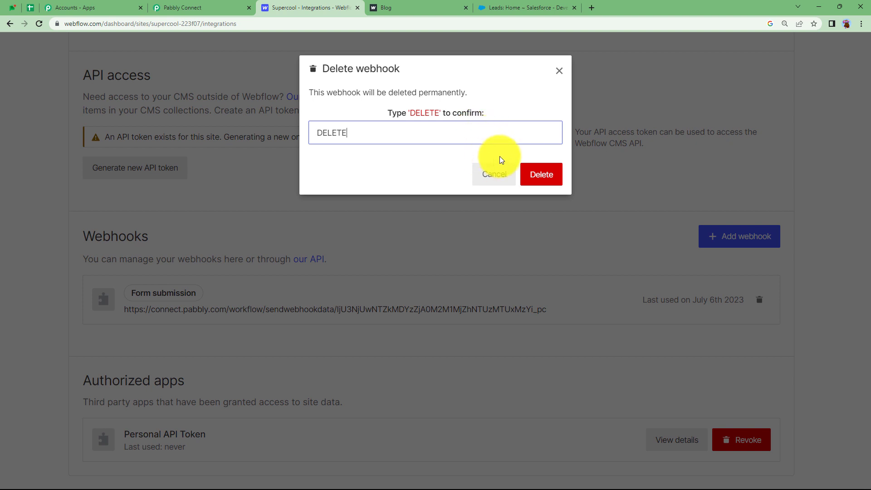
pyautogui.click(555, 178)
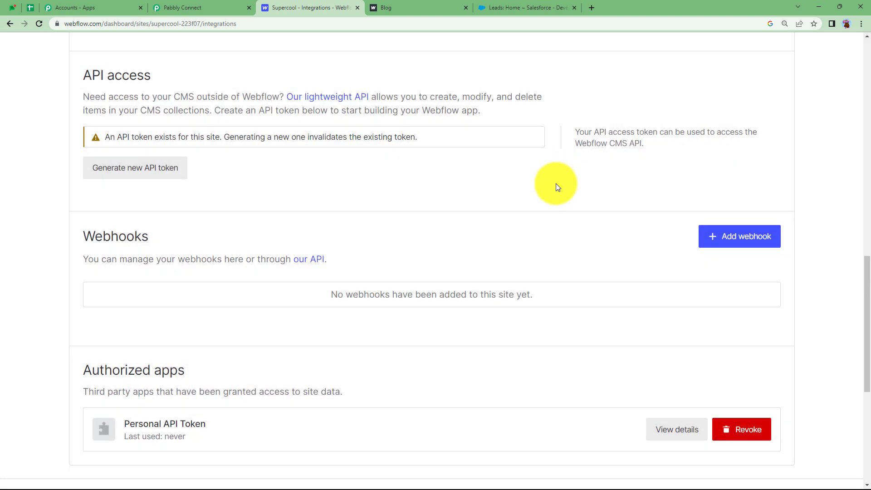
# Step: Add a Form submission webhook in Webflow using the pasted Pabbly Connect URL
pyautogui.click(732, 238)
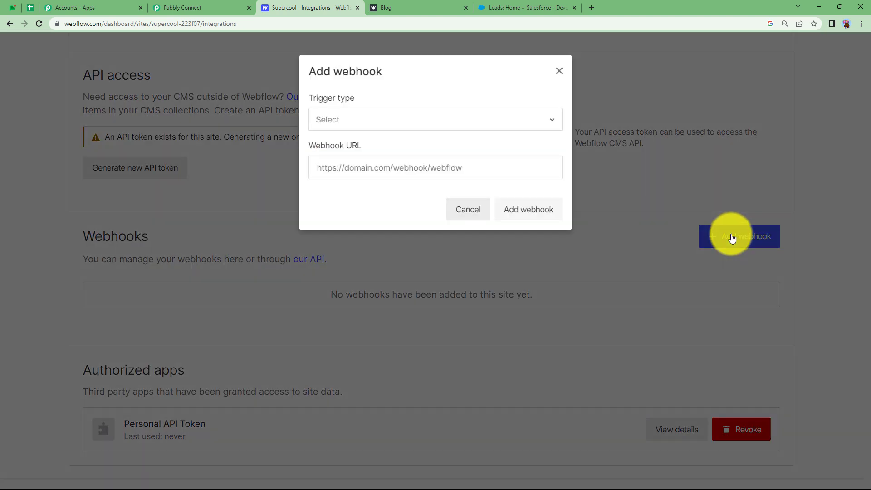
pyautogui.click(340, 125)
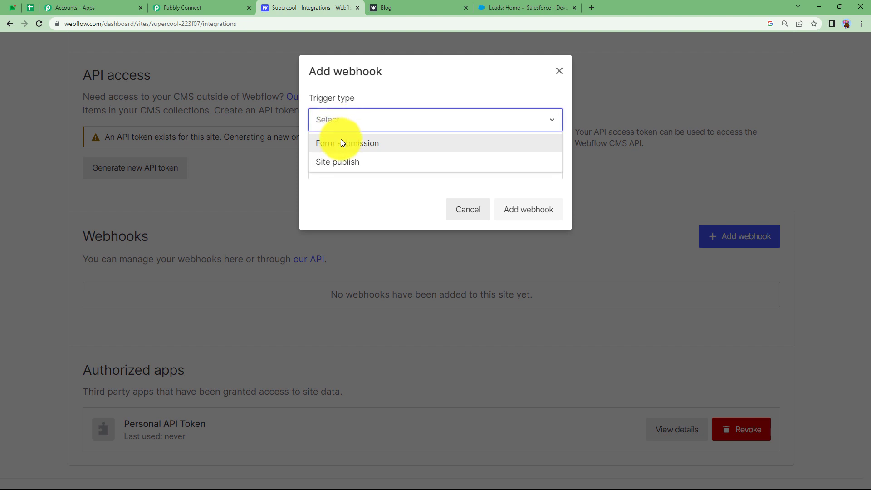
pyautogui.click(337, 145)
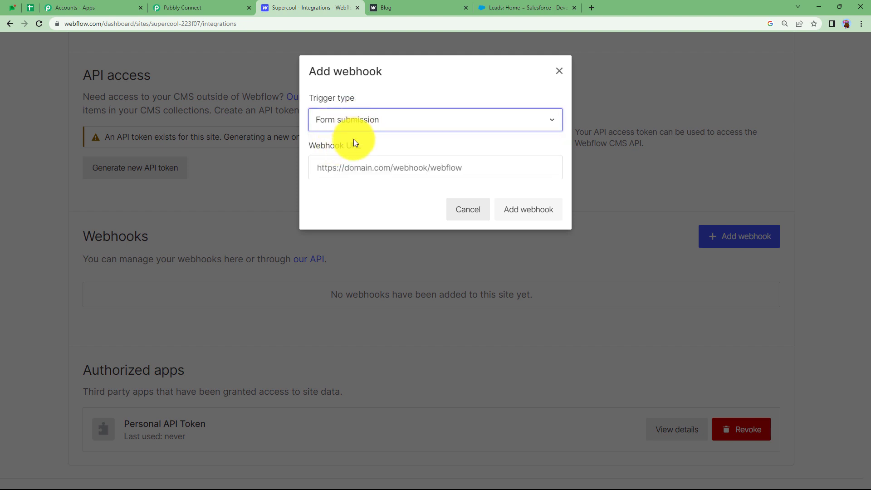
pyautogui.click(360, 164)
pyautogui.hotkey('ctrl', 'v')
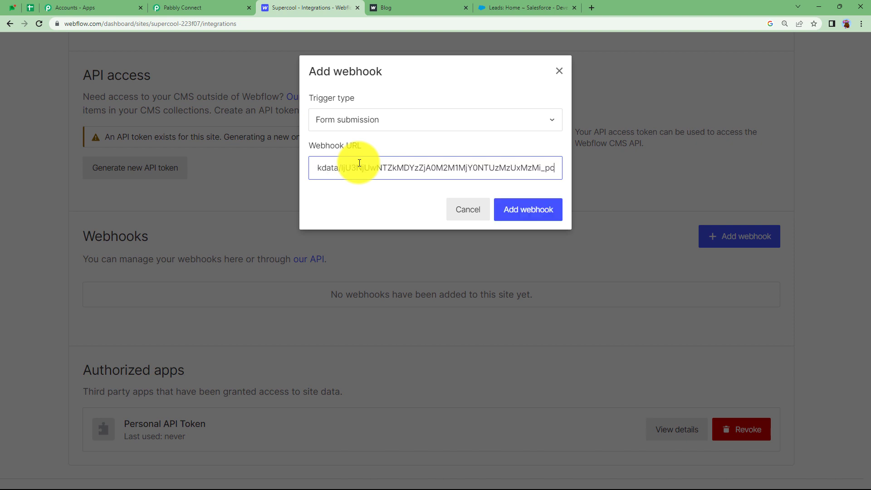
pyautogui.click(543, 214)
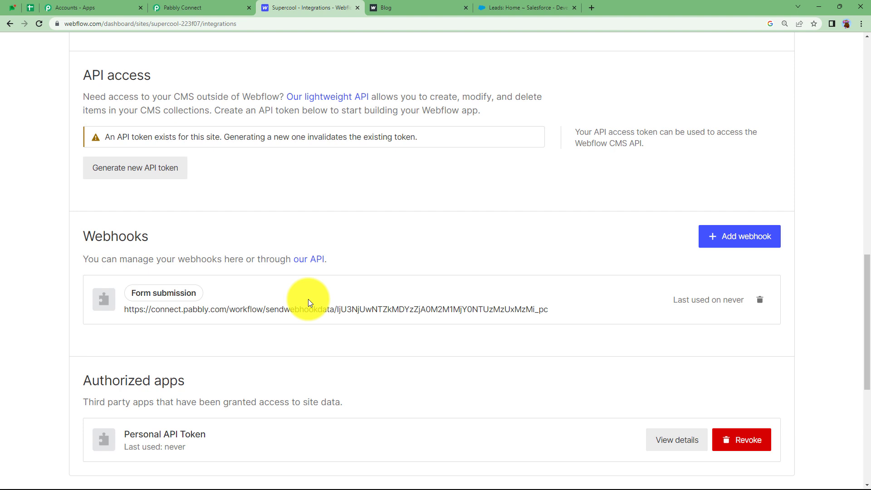
pyautogui.click(177, 4)
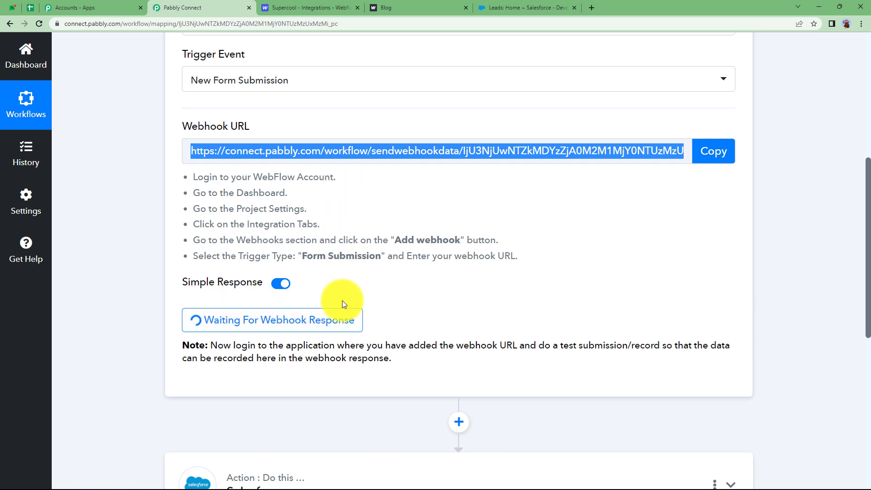
# Step: Switch to the Blog tab showing the Supercool Registration Form page
pyautogui.click(433, 7)
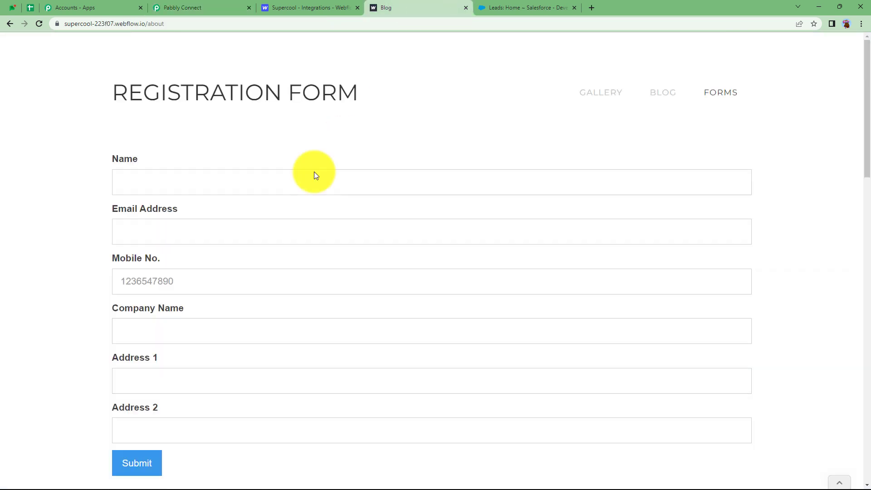
# Step: Submit a test registration (name, e-mail, mobile, ABC College, address) and check Pabbly's captured response
pyautogui.click(299, 188)
pyautogui.write('P')
pyautogui.click(290, 235)
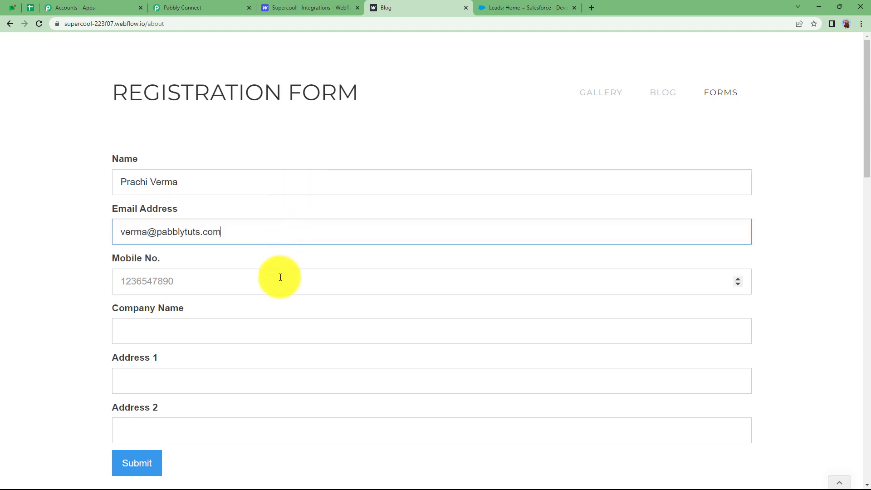
pyautogui.click(281, 278)
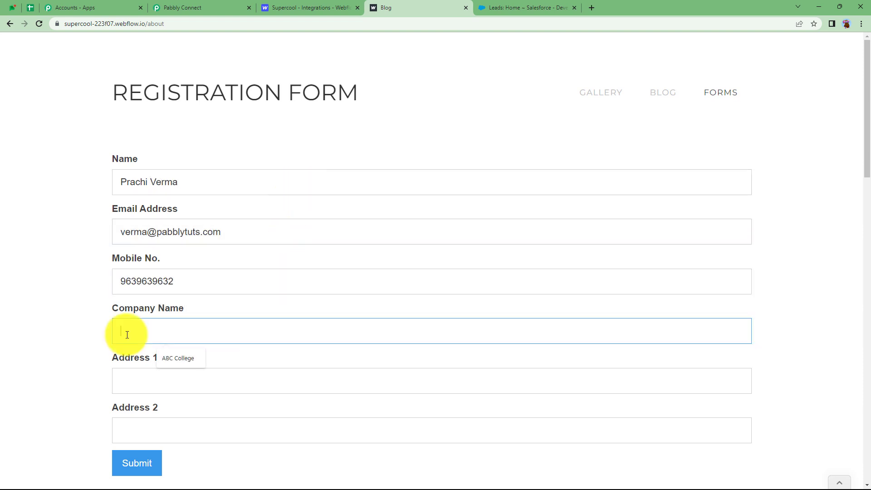
pyautogui.click(198, 360)
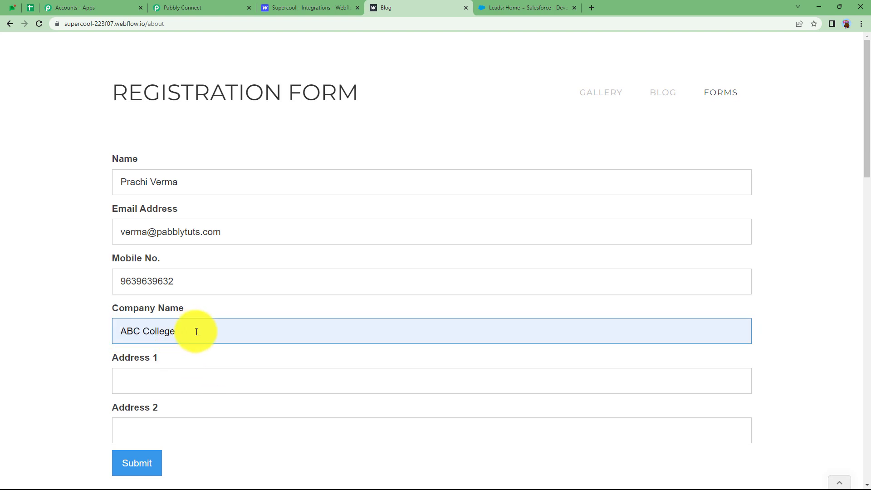
pyautogui.click(230, 376)
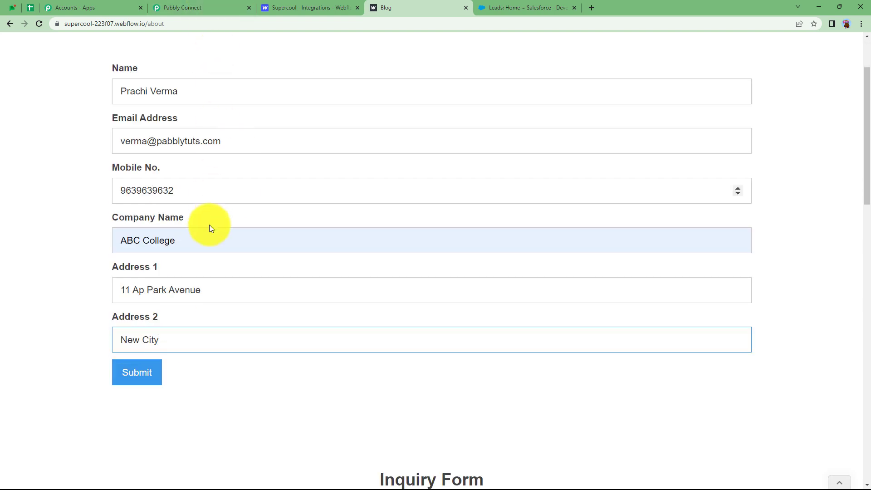
pyautogui.click(153, 374)
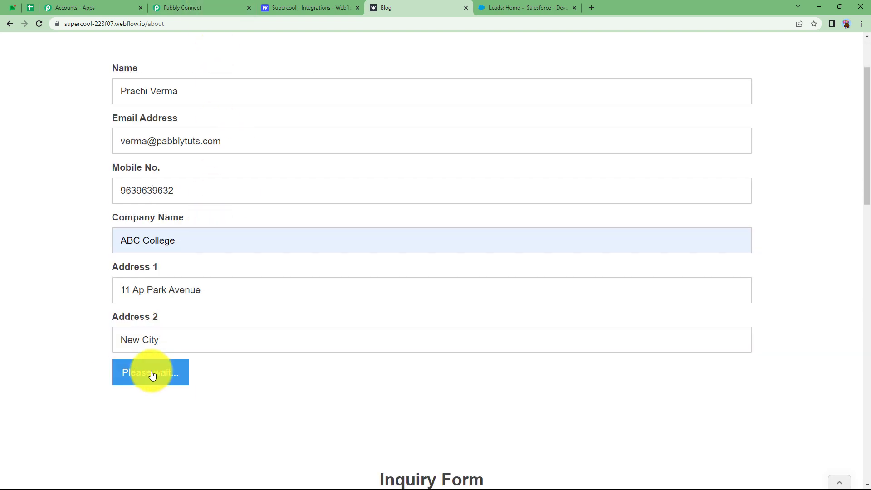
pyautogui.click(197, 7)
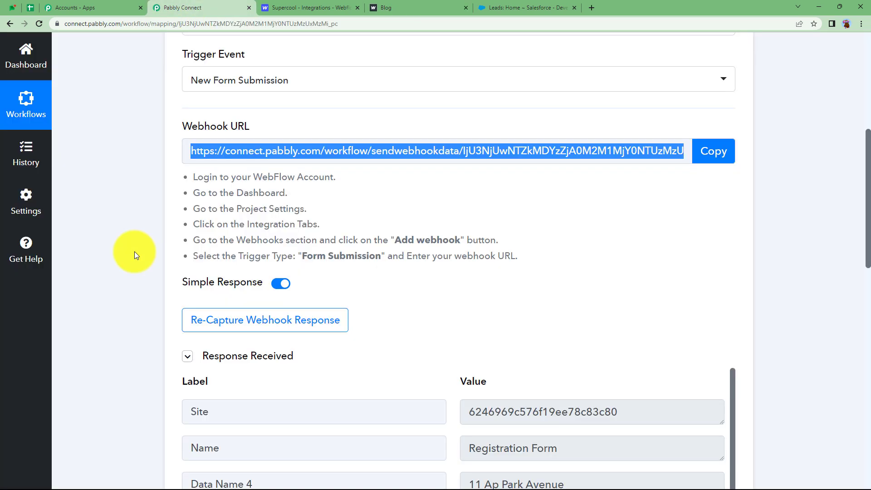
# Step: Review the captured Registration Form, name, address, mobile number, ABC College and New City values
pyautogui.moveTo(583, 313); pyautogui.dragTo(504, 313)
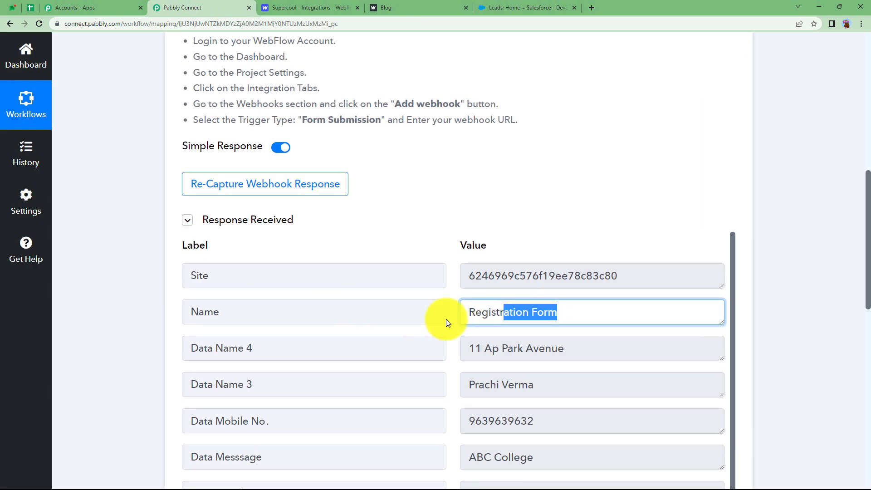
pyautogui.scroll(-2, 424, 333)
pyautogui.moveTo(567, 296); pyautogui.dragTo(477, 331)
pyautogui.moveTo(540, 331); pyautogui.dragTo(440, 350)
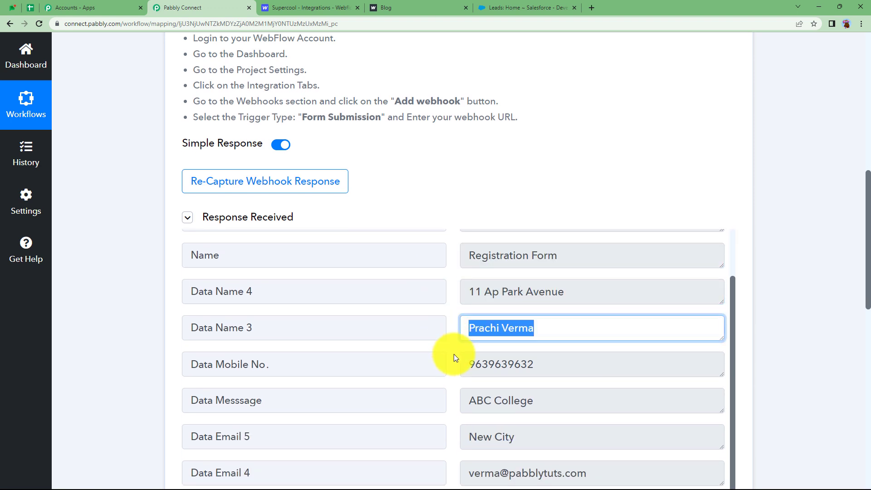
pyautogui.scroll(-2, 454, 354)
pyautogui.moveTo(545, 285); pyautogui.dragTo(440, 305)
pyautogui.moveTo(586, 313); pyautogui.dragTo(443, 340)
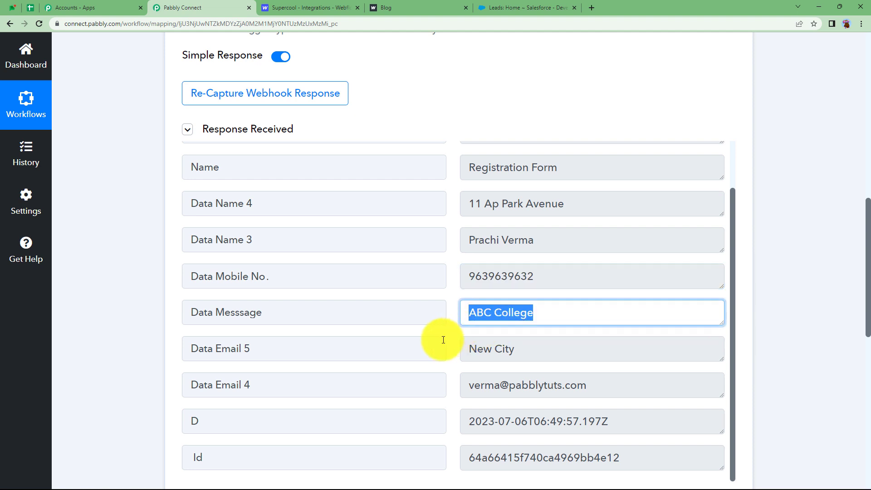
pyautogui.moveTo(517, 356); pyautogui.dragTo(451, 370)
# Step: Review the captured email, submission date and Id values, then return to the workflow title
pyautogui.scroll(-2, 450, 370)
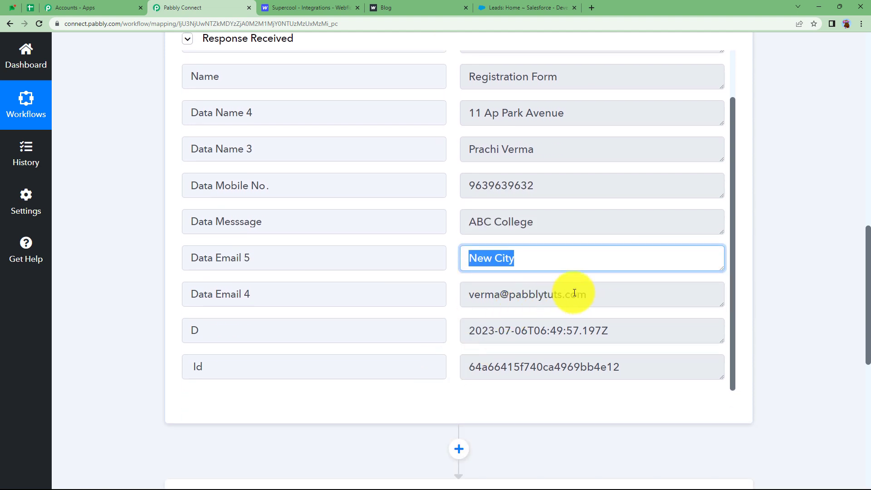
pyautogui.moveTo(587, 294); pyautogui.dragTo(430, 321)
pyautogui.moveTo(626, 342); pyautogui.dragTo(459, 344)
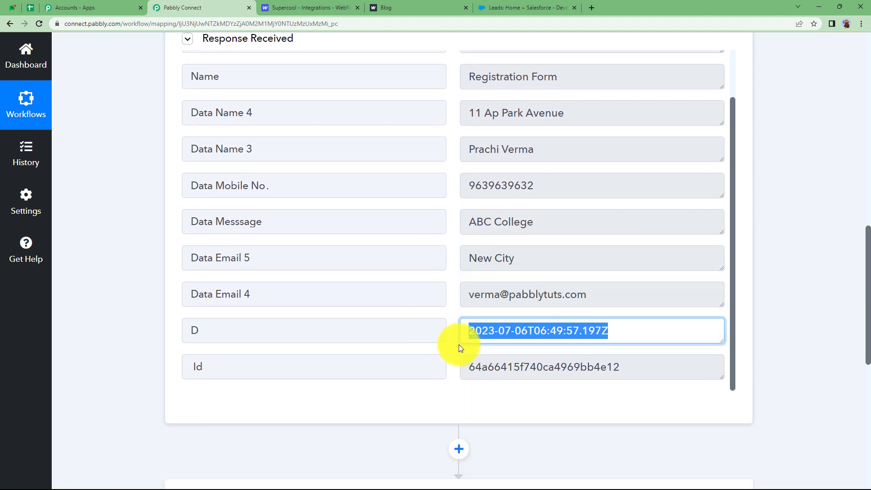
pyautogui.moveTo(620, 368); pyautogui.dragTo(173, 334)
pyautogui.scroll(6, 137, 321)
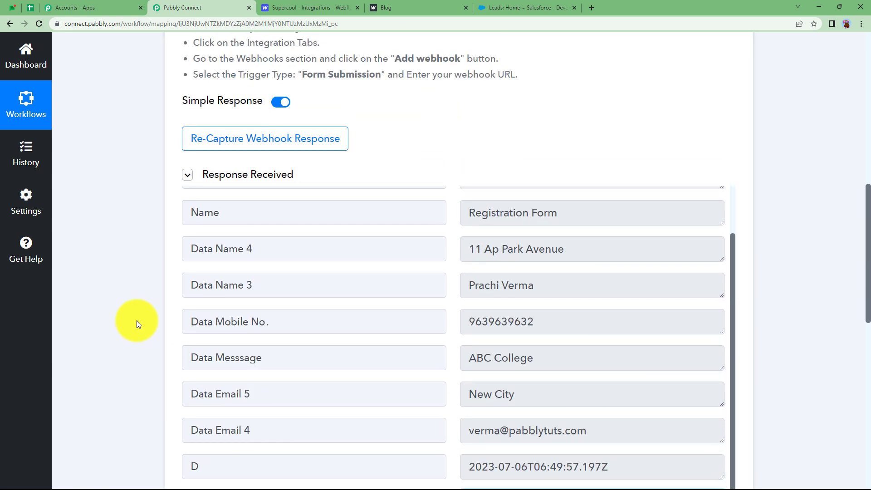
pyautogui.scroll(3, 137, 321)
pyautogui.scroll(3, 137, 320)
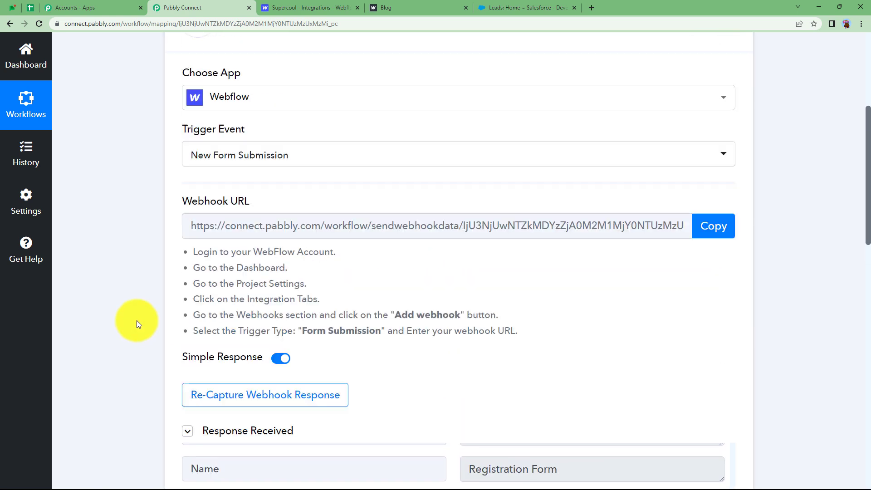
pyautogui.scroll(3, 137, 320)
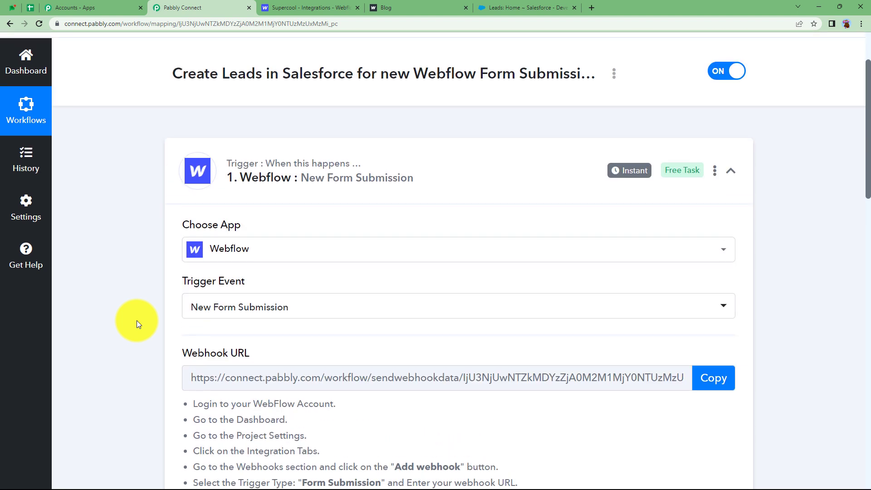
pyautogui.moveTo(249, 356)
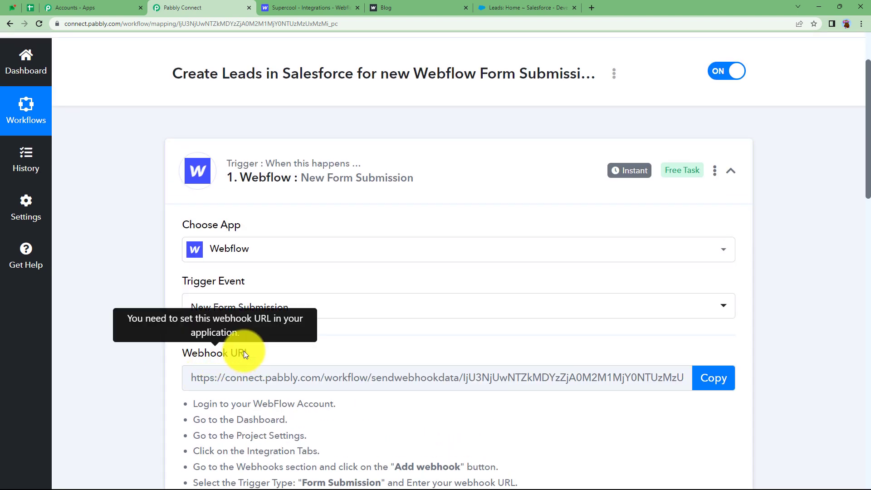
# Step: Collapse the Webflow trigger and set the Salesforce action event to Create Lead
pyautogui.click(305, 178)
pyautogui.click(320, 302)
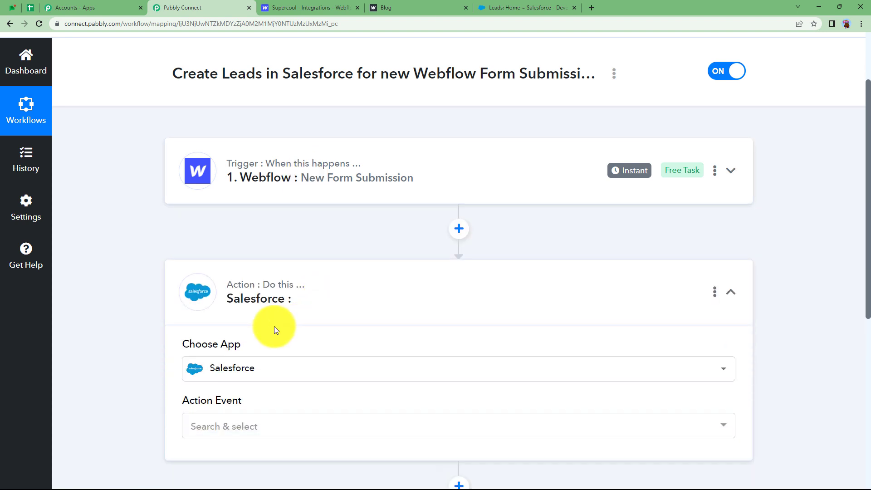
pyautogui.scroll(-3, 172, 327)
pyautogui.click(231, 298)
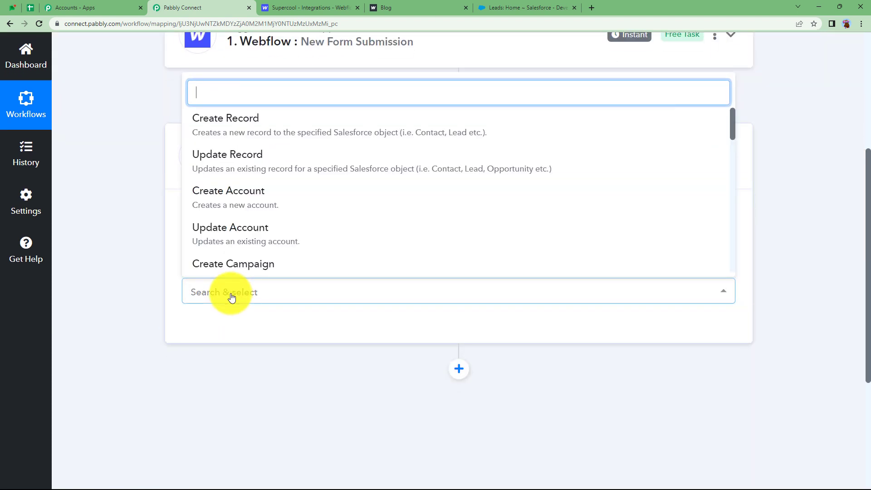
pyautogui.scroll(-4, 272, 245)
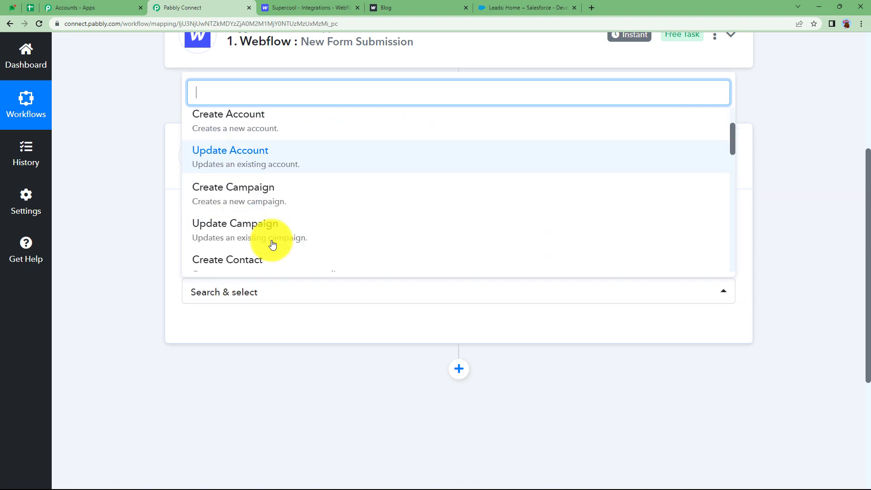
pyautogui.scroll(-2, 261, 225)
pyautogui.click(250, 196)
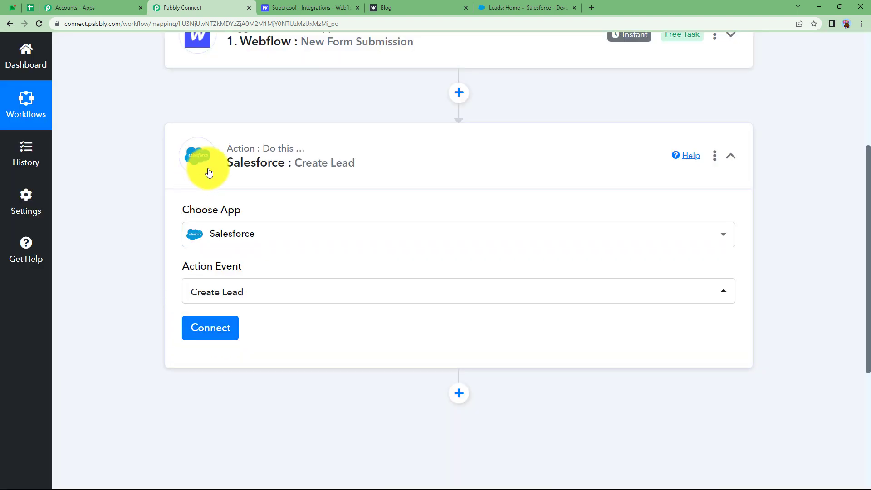
# Step: Re-expand the Webflow trigger step briefly, then collapse it again
pyautogui.click(373, 58)
pyautogui.scroll(-4, 170, 300)
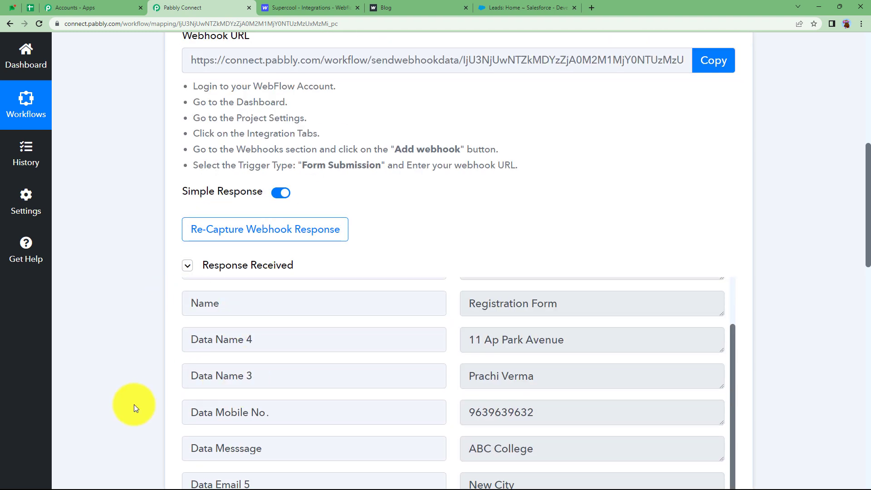
pyautogui.scroll(5, 109, 331)
pyautogui.scroll(3, 109, 332)
pyautogui.click(300, 204)
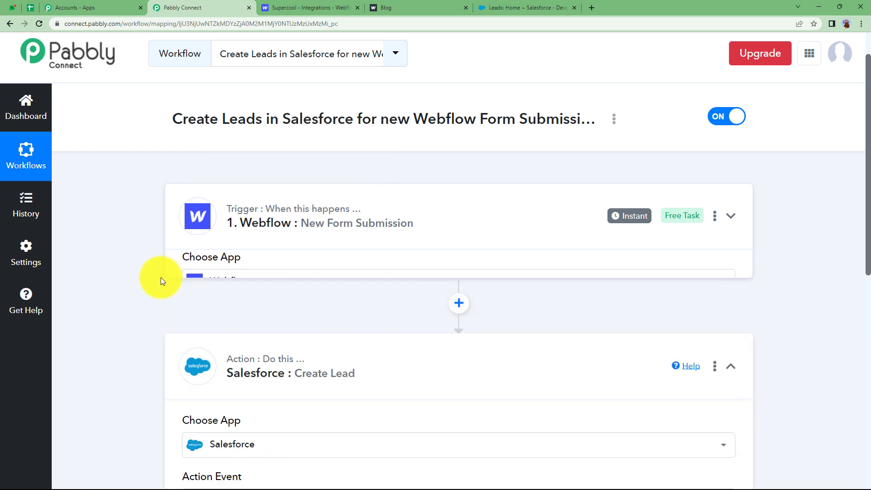
pyautogui.scroll(-3, 162, 279)
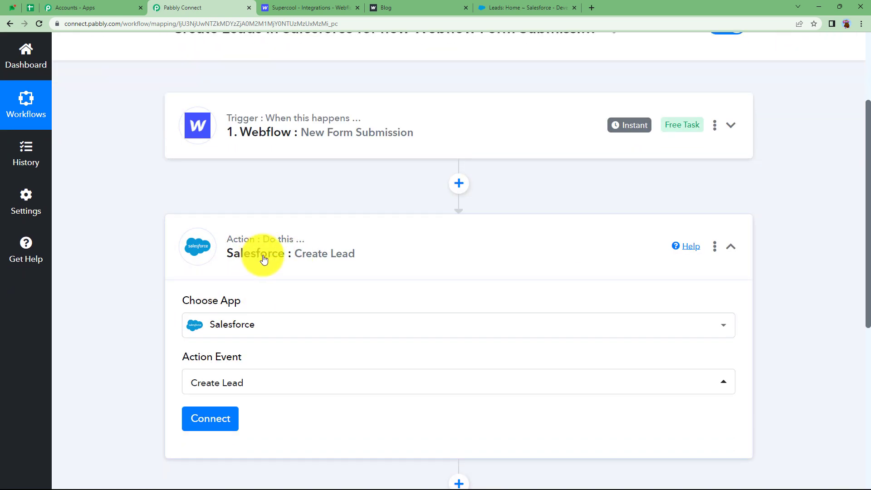
# Step: Authorize a new Salesforce connection for the Create Lead step and dismiss the success message
pyautogui.scroll(-2, 291, 260)
pyautogui.click(211, 331)
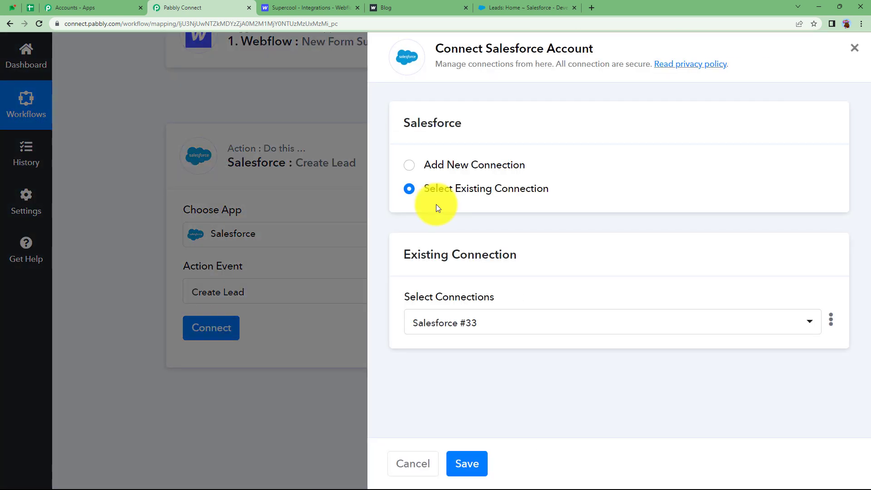
pyautogui.click(456, 168)
pyautogui.click(486, 307)
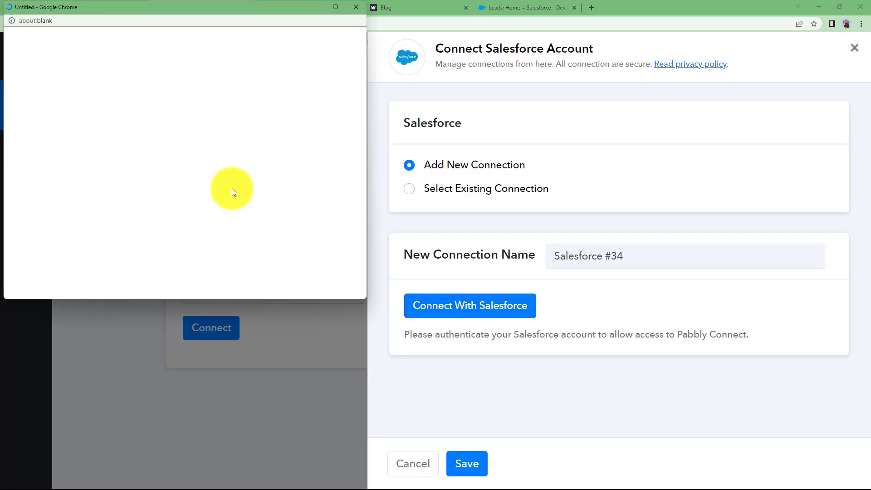
pyautogui.scroll(-10, 232, 188)
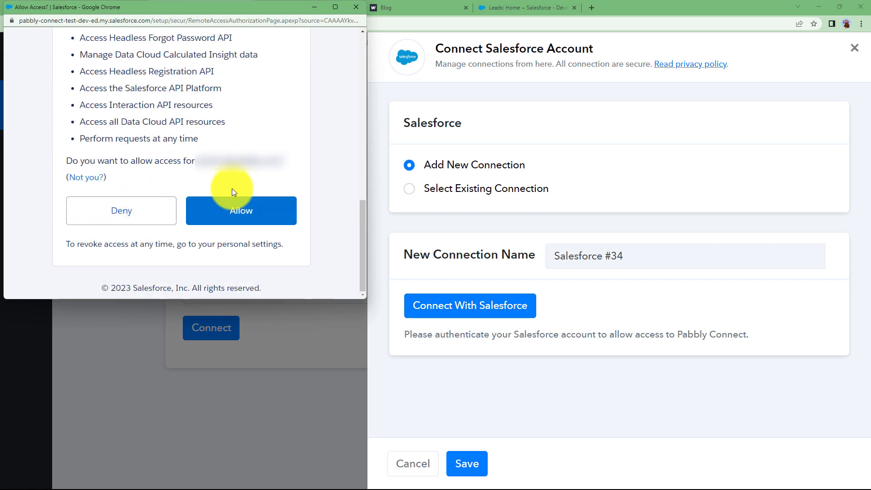
pyautogui.click(246, 213)
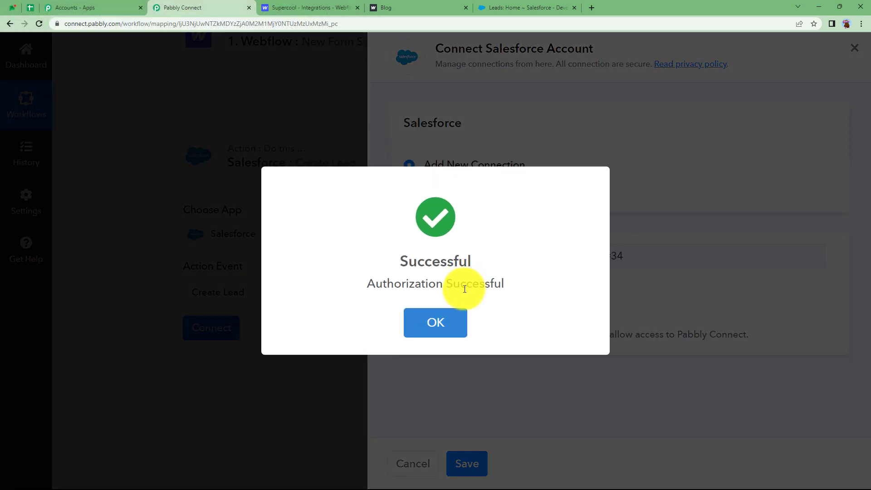
pyautogui.click(413, 312)
pyautogui.scroll(-4, 214, 252)
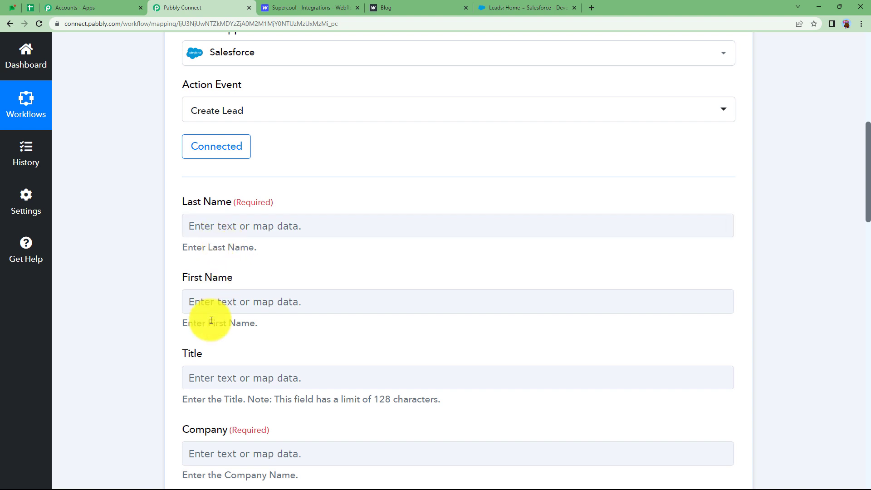
# Step: Look over the Create Lead fields, noting Last Name and First Name, then collapse the step
pyautogui.scroll(-10, 152, 326)
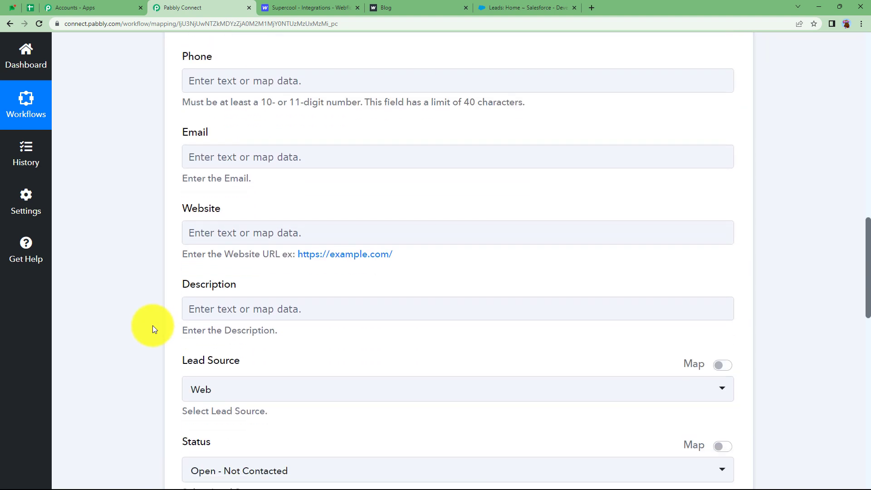
pyautogui.scroll(-10, 153, 326)
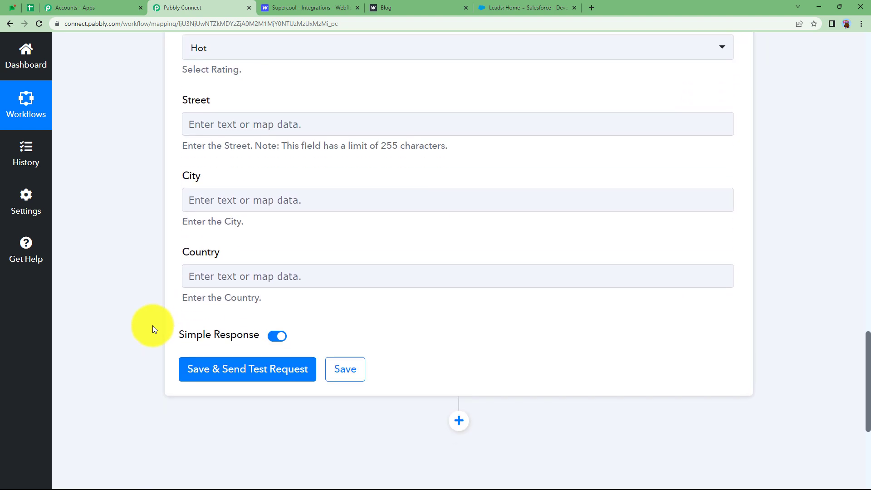
pyautogui.scroll(20, 152, 326)
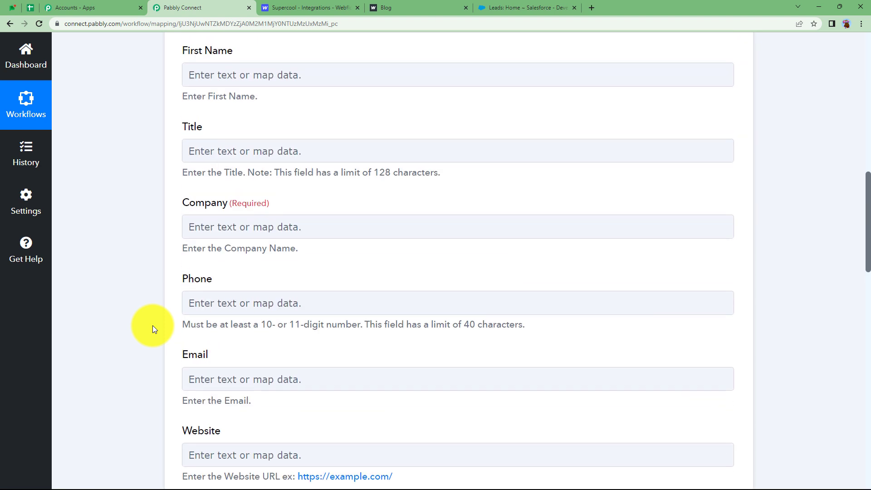
pyautogui.scroll(5, 153, 325)
pyautogui.click(209, 231)
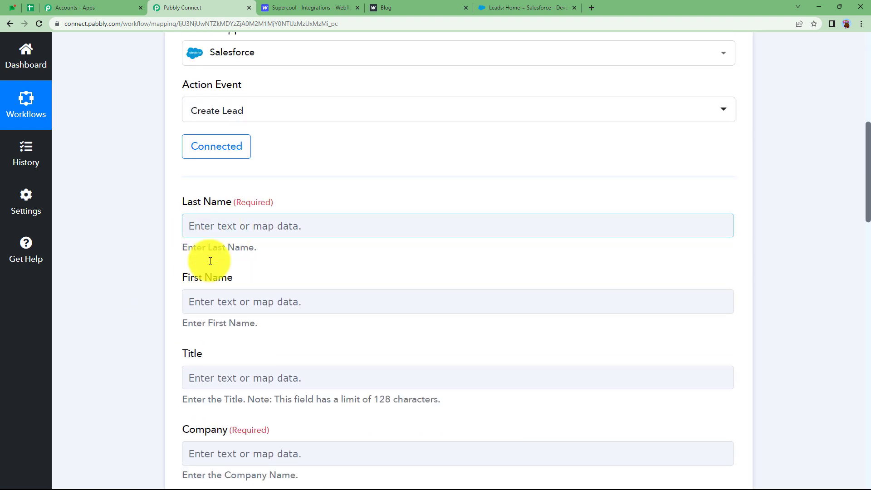
pyautogui.click(207, 307)
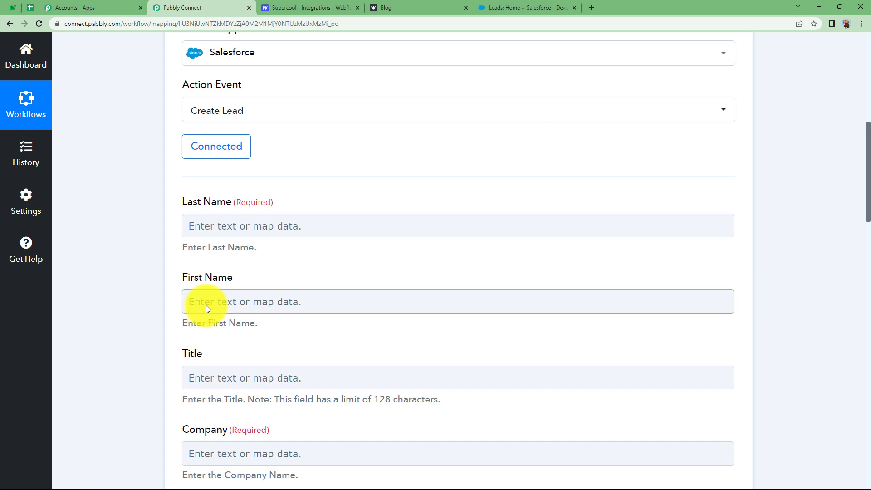
pyautogui.click(214, 234)
pyautogui.scroll(5, 210, 239)
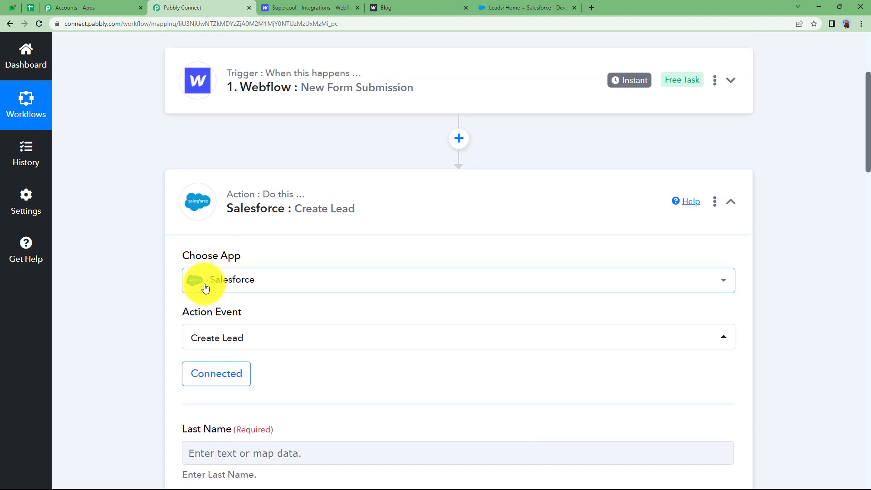
pyautogui.scroll(2, 206, 288)
pyautogui.click(228, 273)
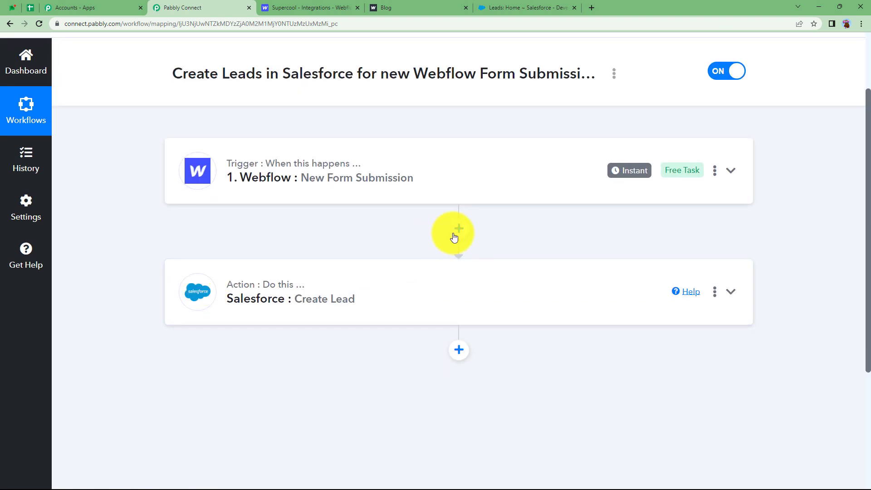
# Step: Insert a Text Formatter step before Salesforce, set it to Split Text, and connect it
pyautogui.click(455, 233)
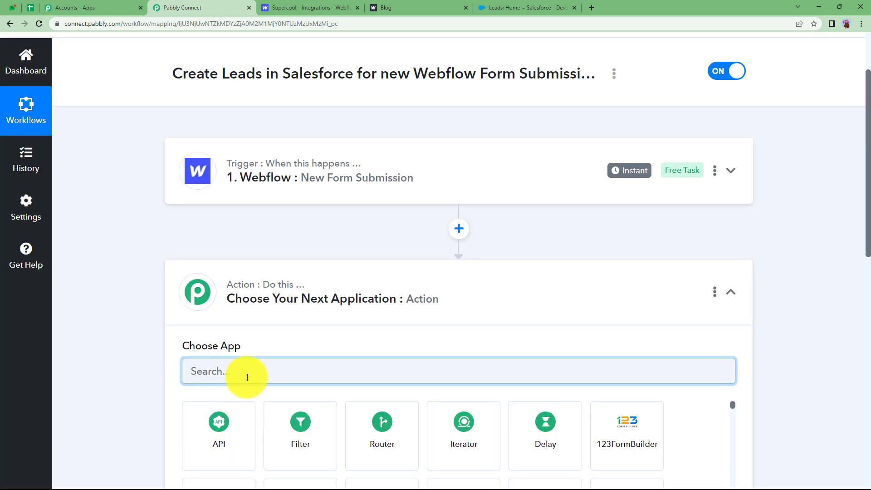
pyautogui.write('text')
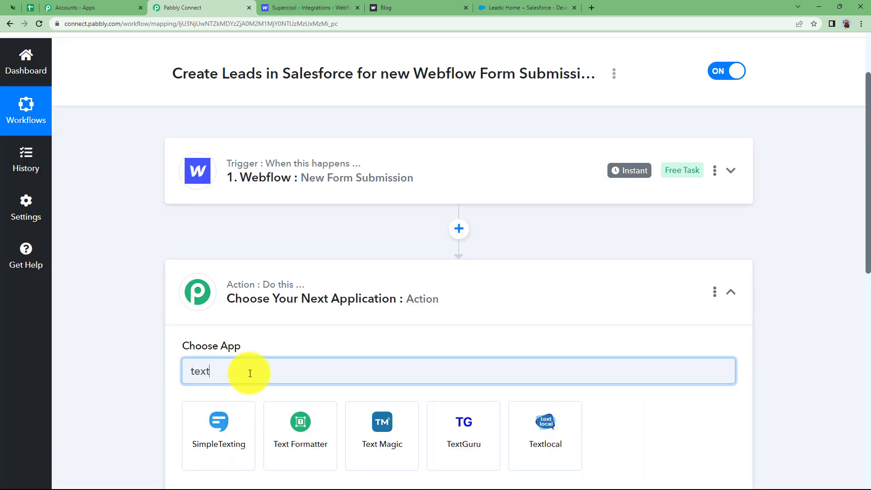
pyautogui.click(317, 437)
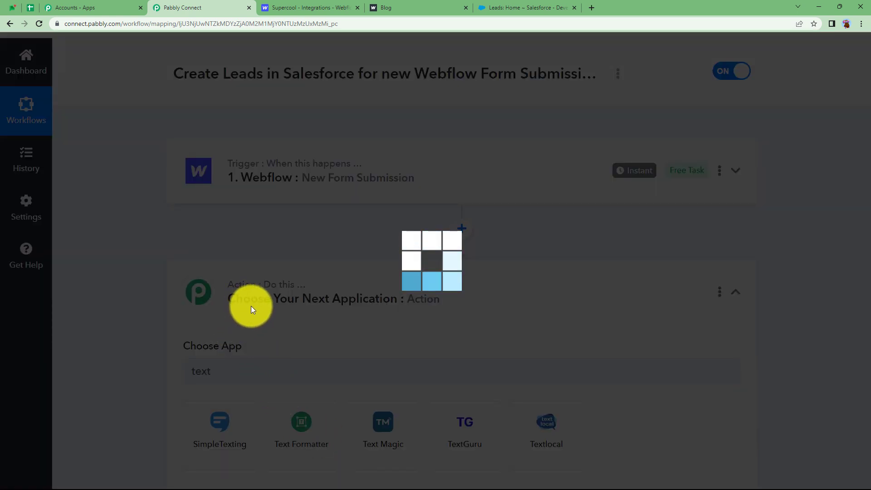
pyautogui.scroll(-2, 204, 363)
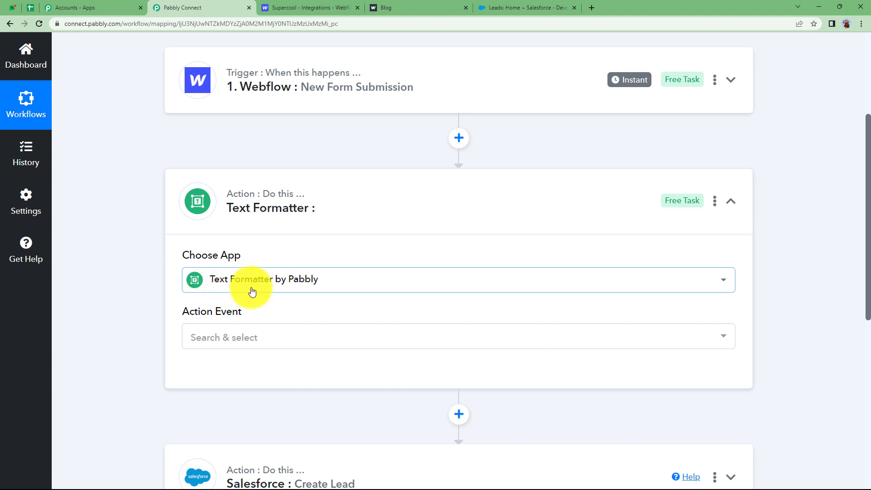
pyautogui.click(266, 336)
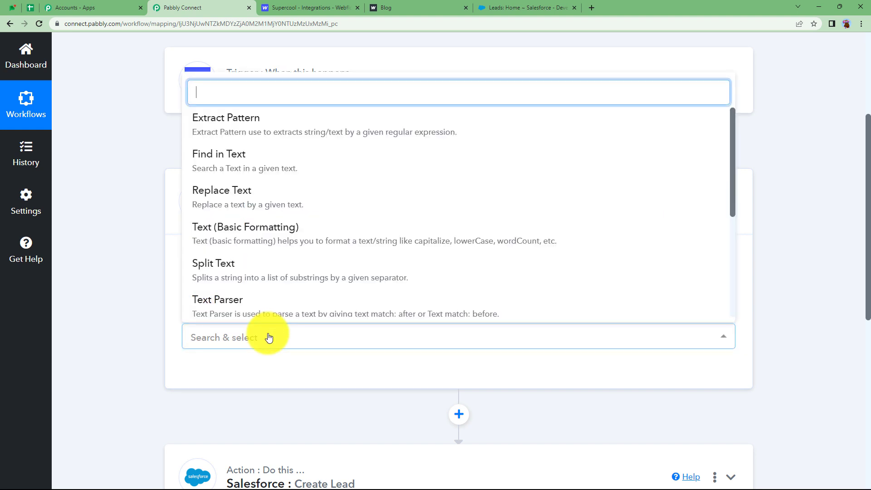
pyautogui.click(240, 276)
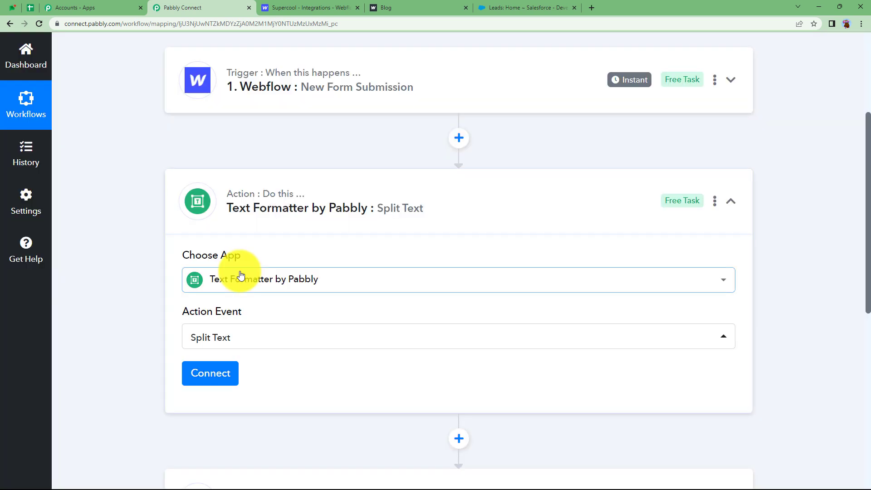
pyautogui.click(220, 370)
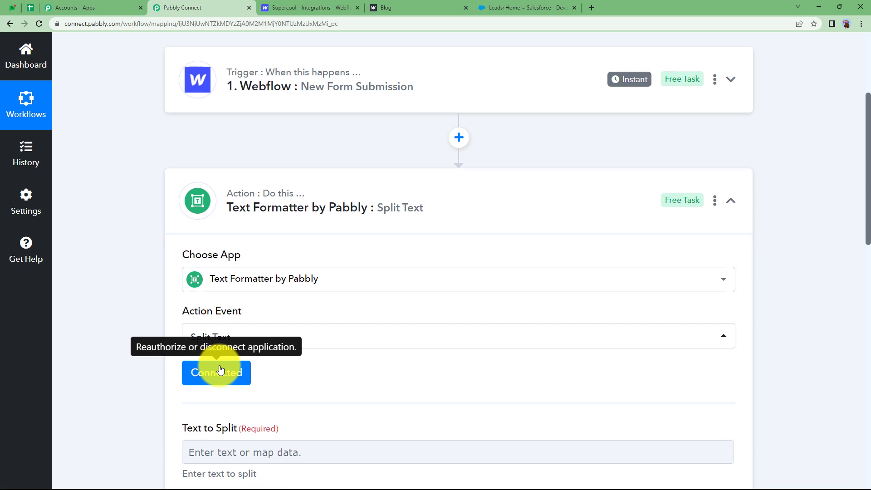
pyautogui.scroll(-5, 219, 366)
# Step: Map the Webflow Data Name 3 full name into Text to Split
pyautogui.click(197, 227)
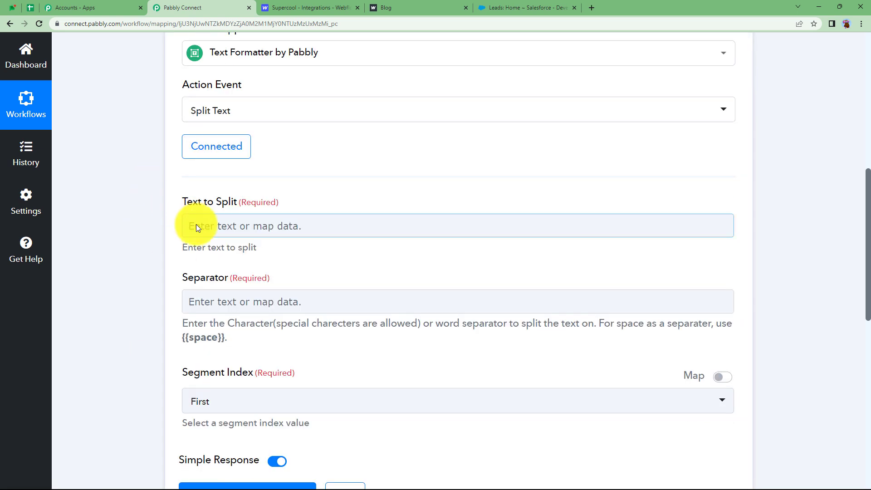
pyautogui.click(206, 227)
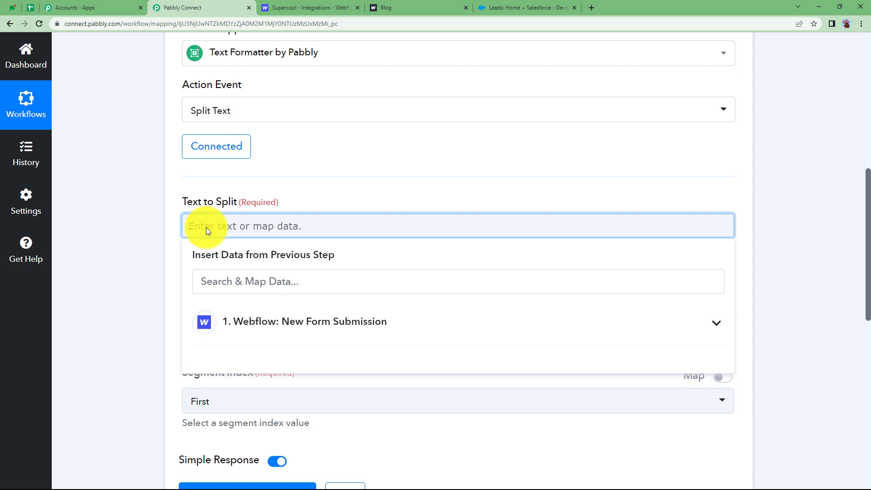
pyautogui.click(239, 322)
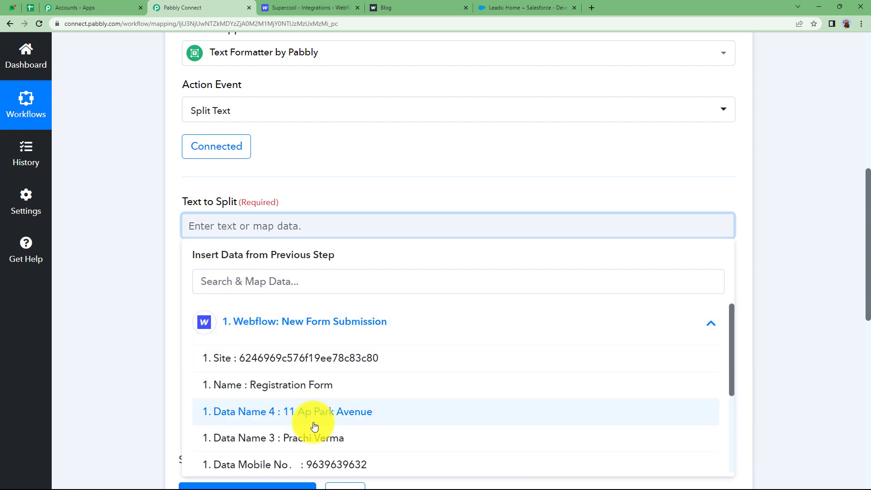
pyautogui.click(301, 438)
pyautogui.click(293, 233)
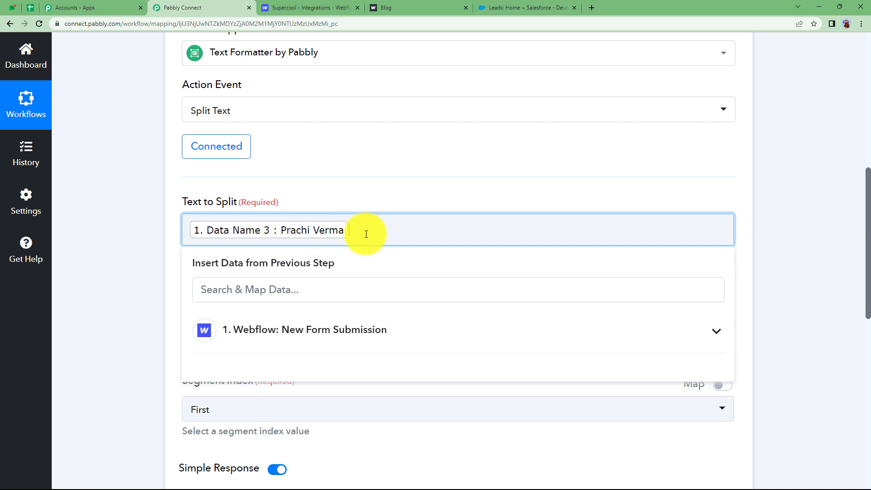
pyautogui.click(161, 279)
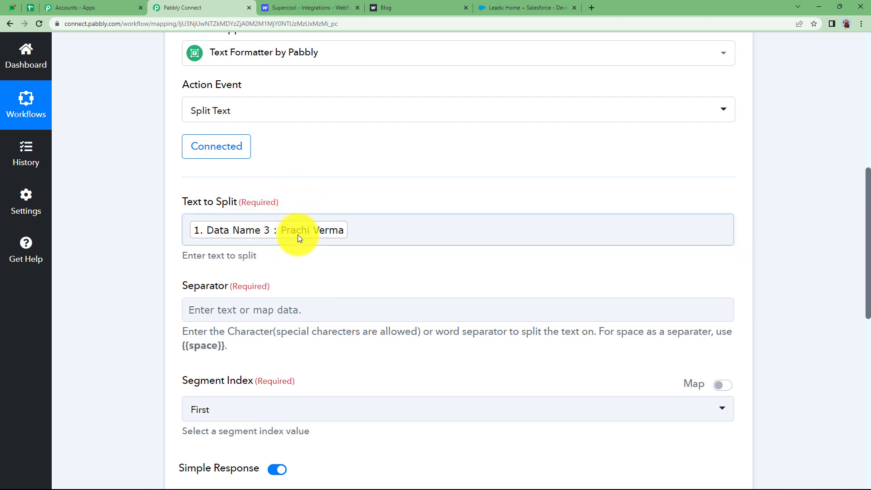
pyautogui.scroll(-2, 259, 239)
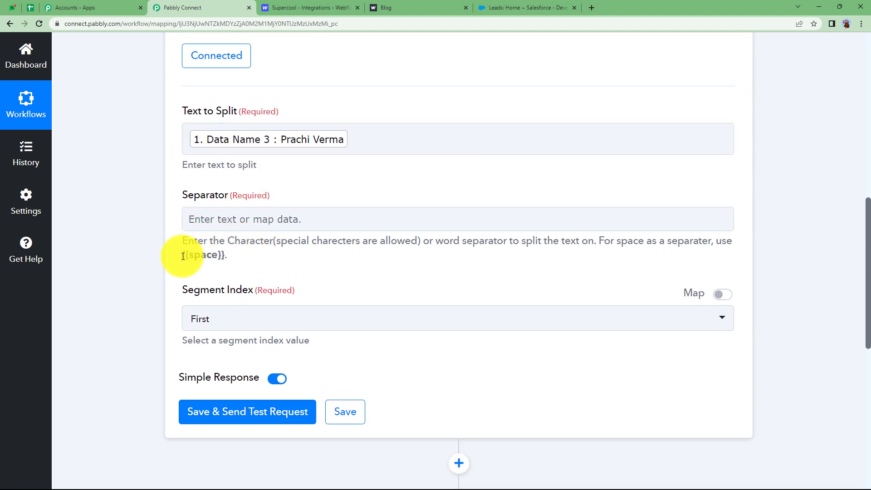
# Step: Use {{space}} as Separator, set Segment Index to All, and send a test request
pyautogui.click(208, 219)
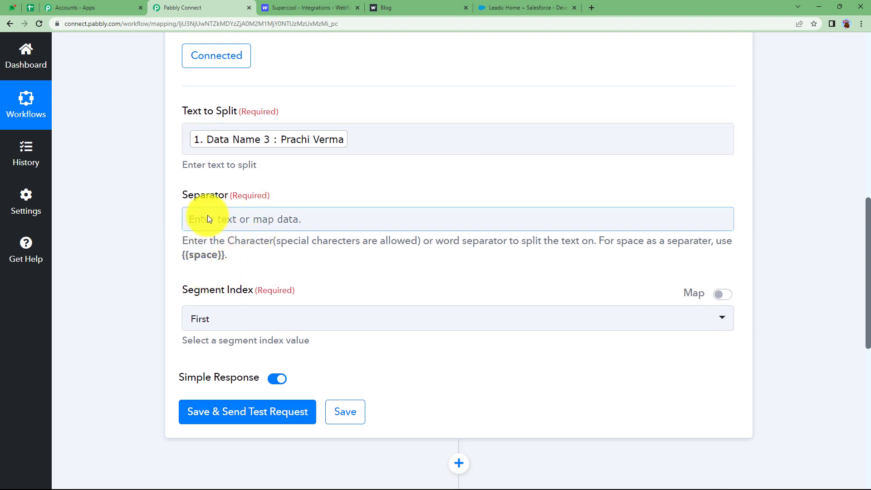
pyautogui.click(313, 142)
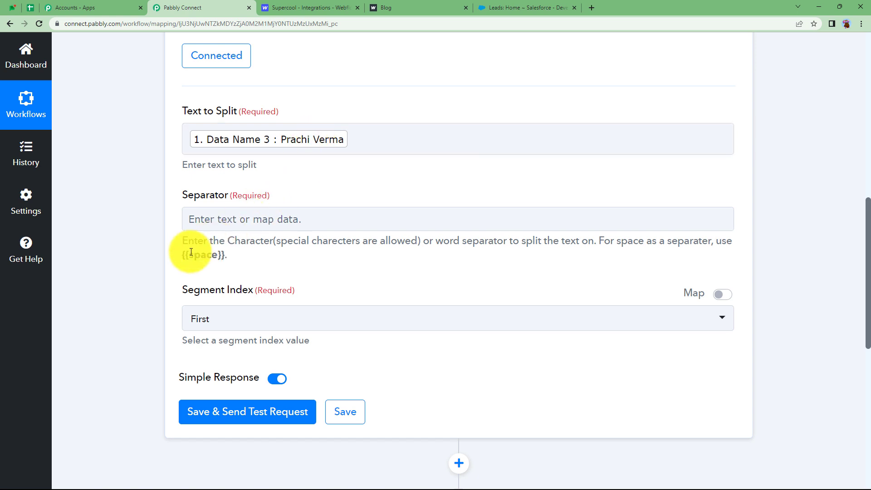
pyautogui.moveTo(182, 257); pyautogui.dragTo(220, 257)
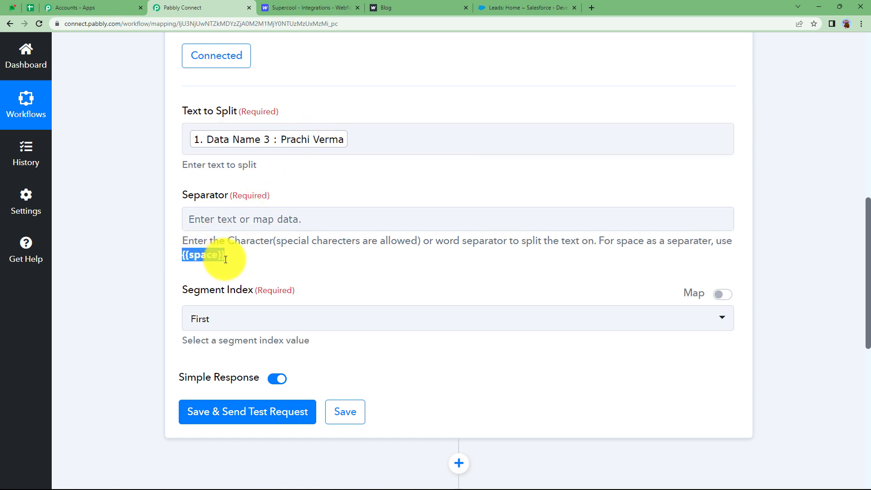
pyautogui.click(225, 227)
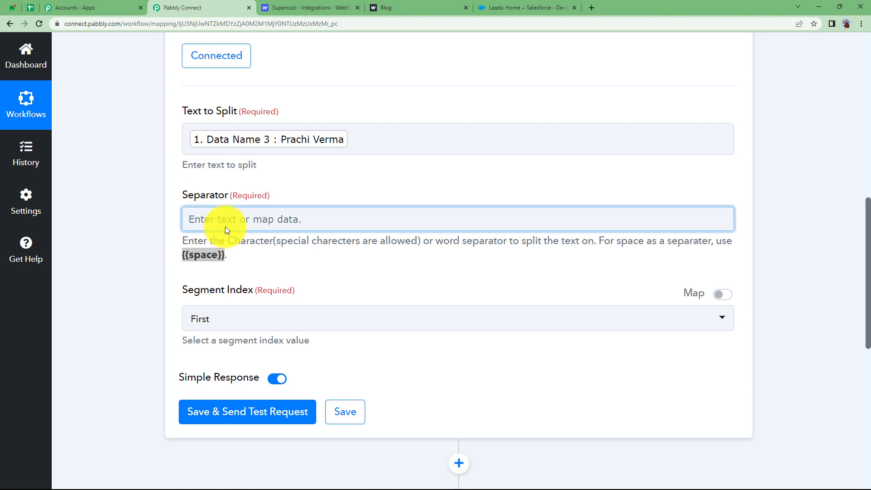
pyautogui.write('{{space}}')
pyautogui.click(165, 243)
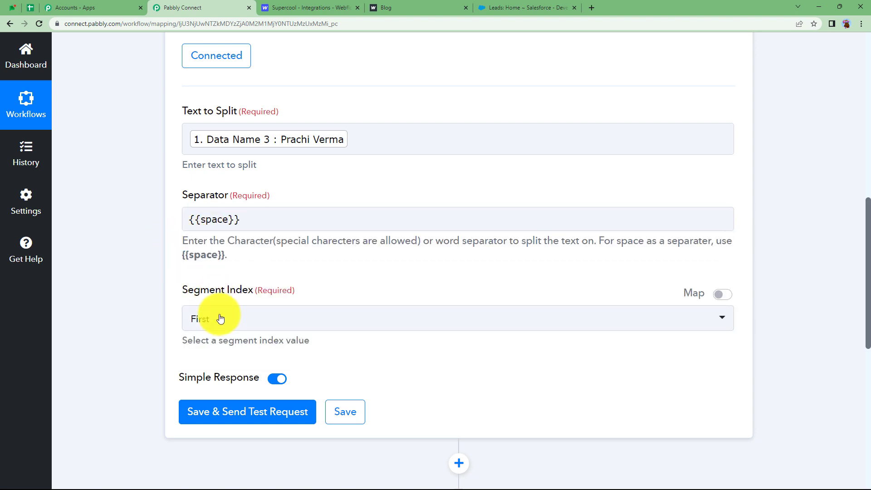
pyautogui.click(219, 316)
pyautogui.click(214, 287)
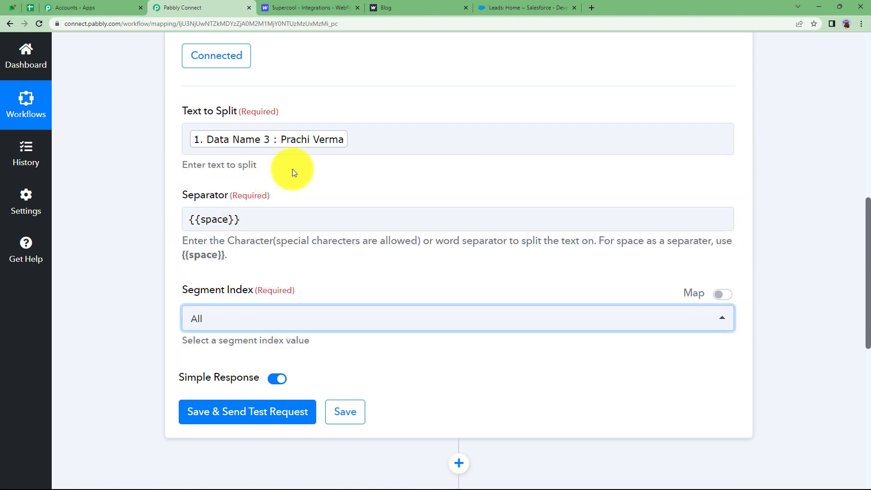
pyautogui.click(216, 412)
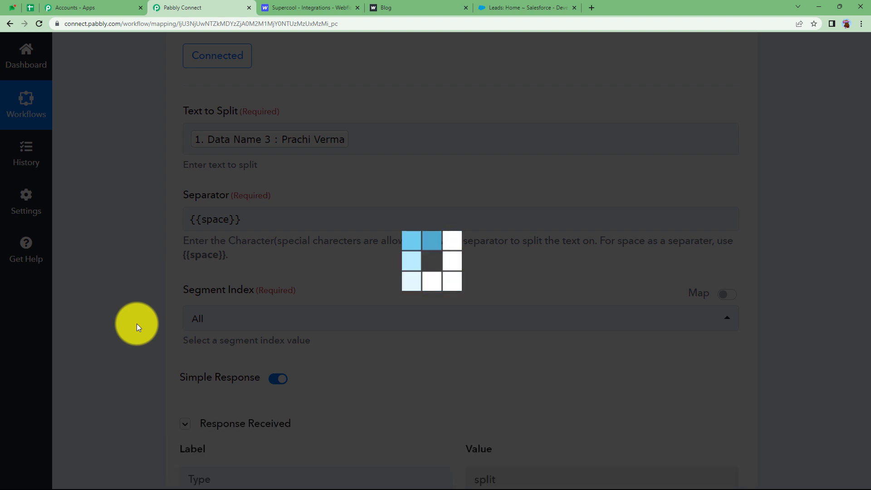
# Step: Check the Split Text results Result 0 and Result 1, then reopen the Salesforce Create Lead step
pyautogui.scroll(-4, 418, 318)
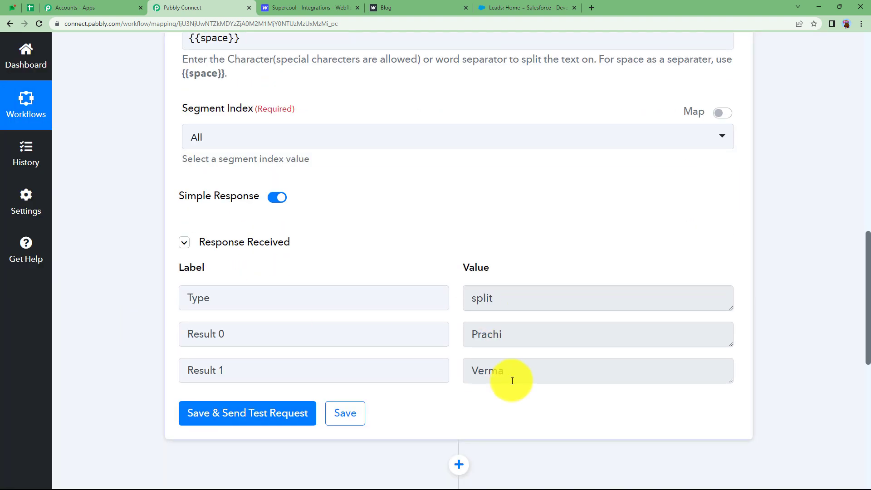
pyautogui.scroll(2, 157, 257)
pyautogui.scroll(7, 157, 258)
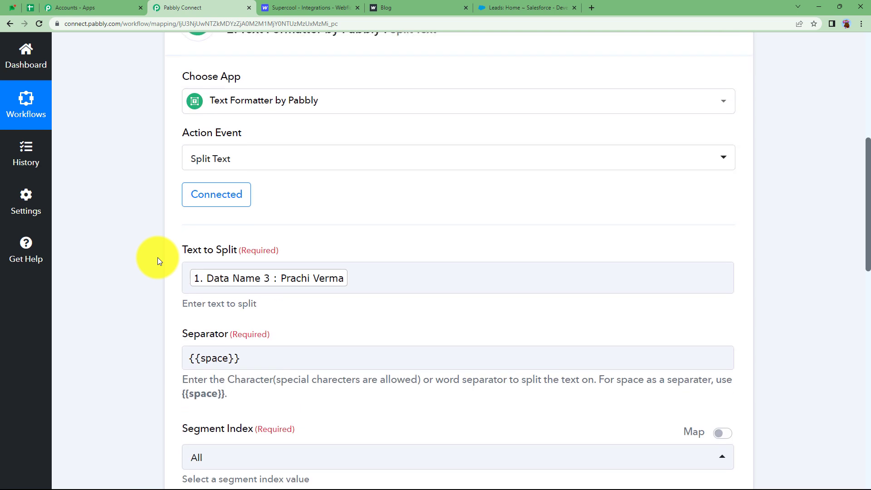
pyautogui.click(339, 110)
pyautogui.click(391, 5)
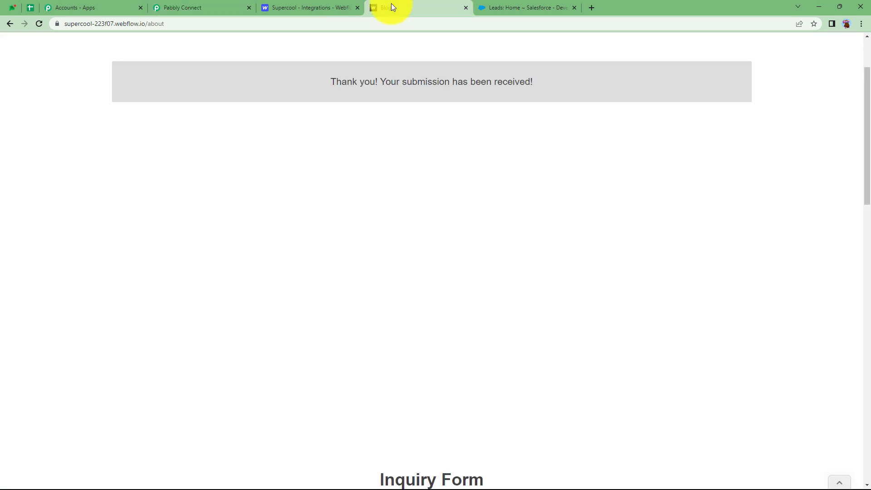
pyautogui.click(211, 5)
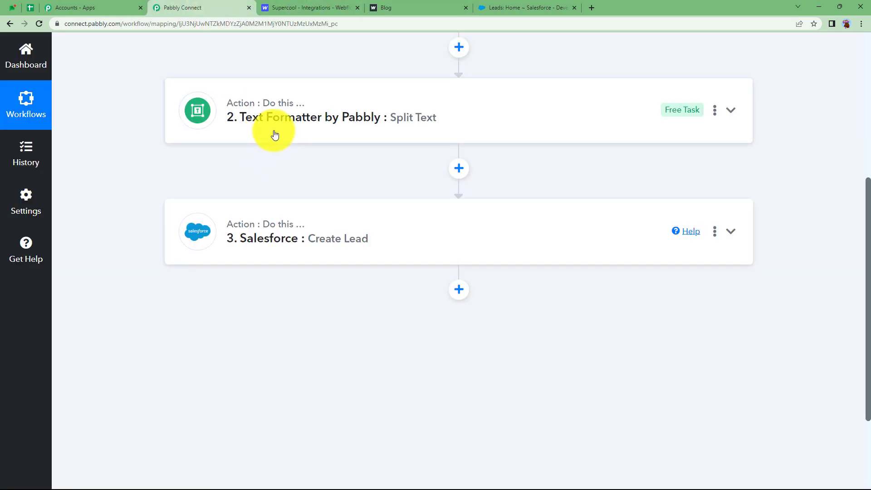
pyautogui.click(313, 251)
pyautogui.scroll(-3, 129, 317)
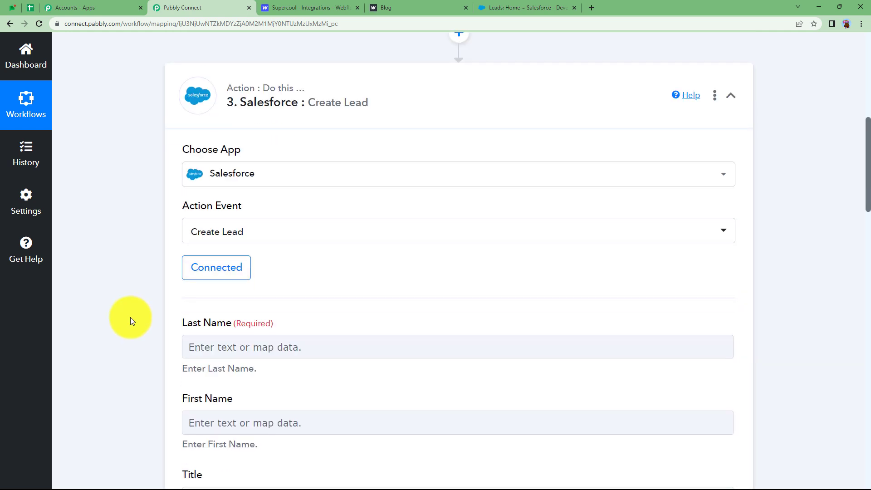
# Step: Re-save the Create Lead step with the existing Salesforce connection
pyautogui.click(234, 274)
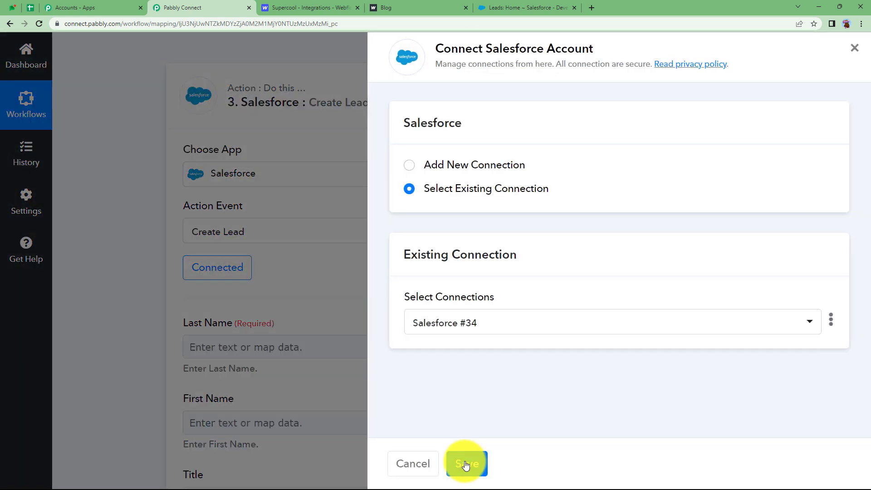
pyautogui.click(466, 463)
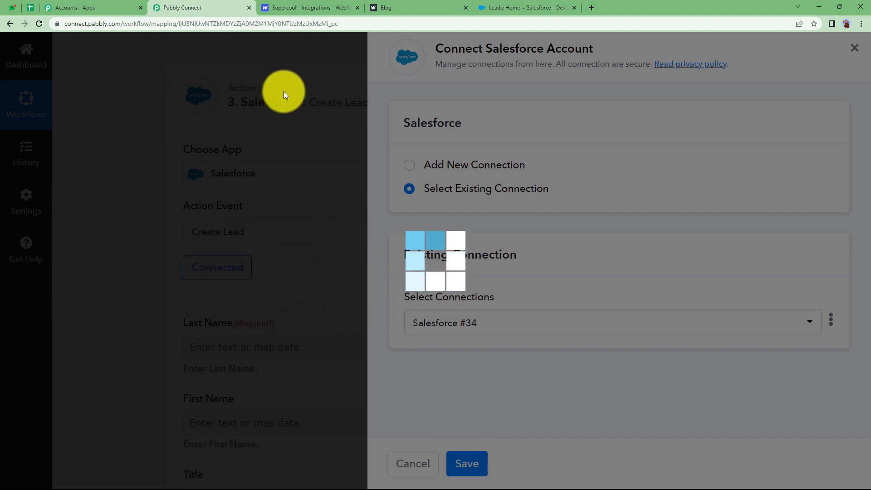
pyautogui.scroll(-3, 298, 246)
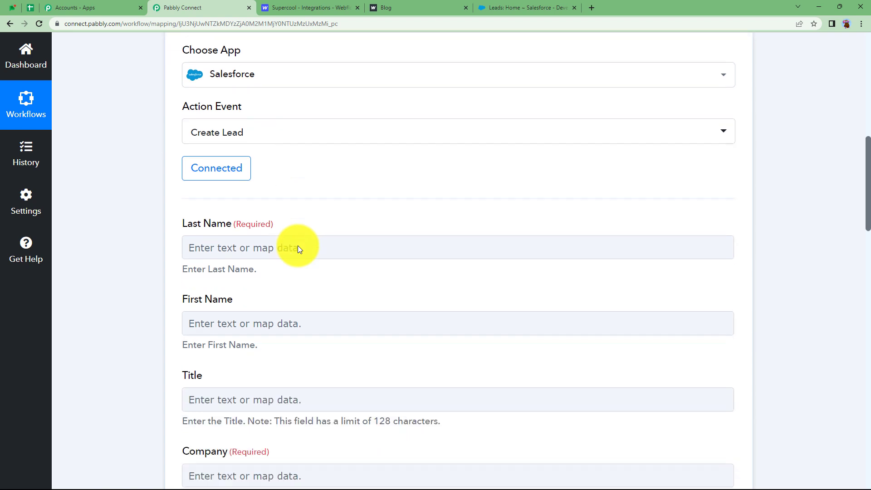
# Step: Map Split Text Result 1 into Last Name and Result 0 into First Name
pyautogui.click(265, 211)
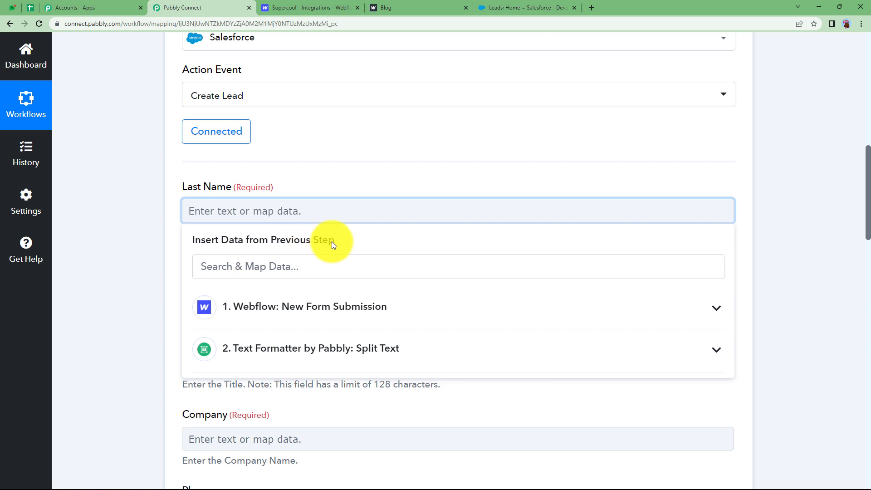
pyautogui.click(285, 357)
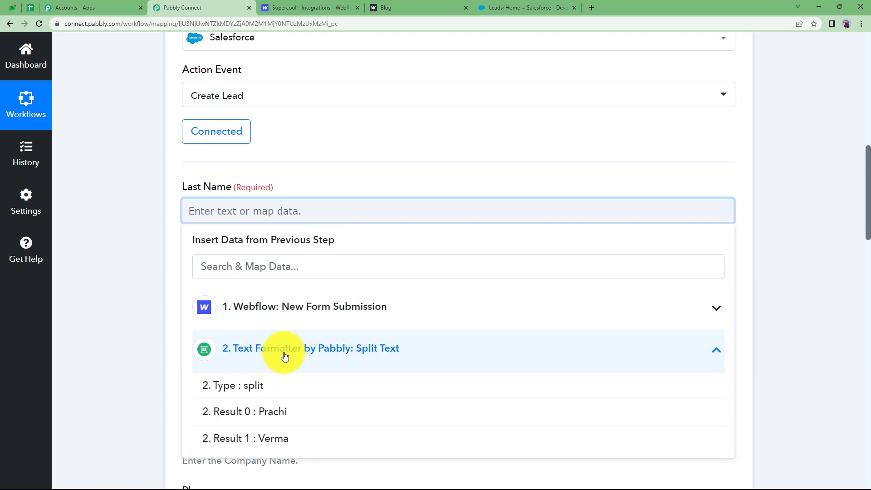
pyautogui.click(290, 439)
pyautogui.click(148, 255)
pyautogui.click(219, 294)
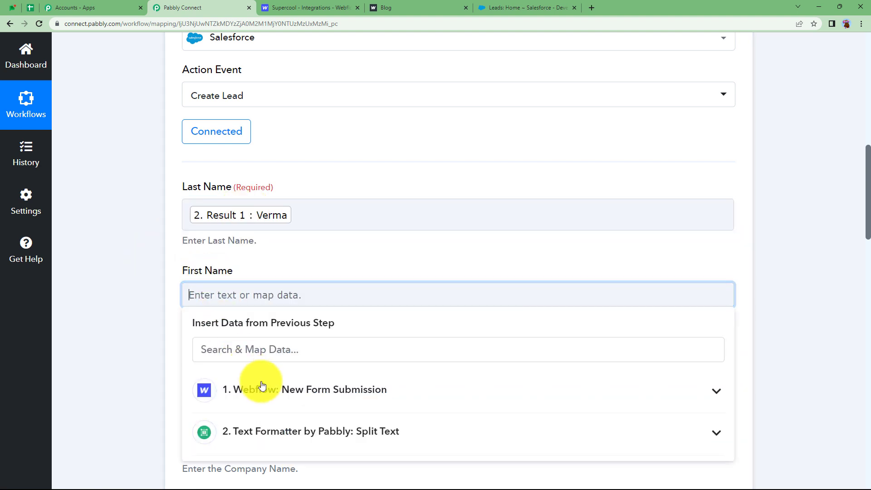
pyautogui.click(268, 433)
pyautogui.scroll(-2, 218, 413)
pyautogui.click(257, 410)
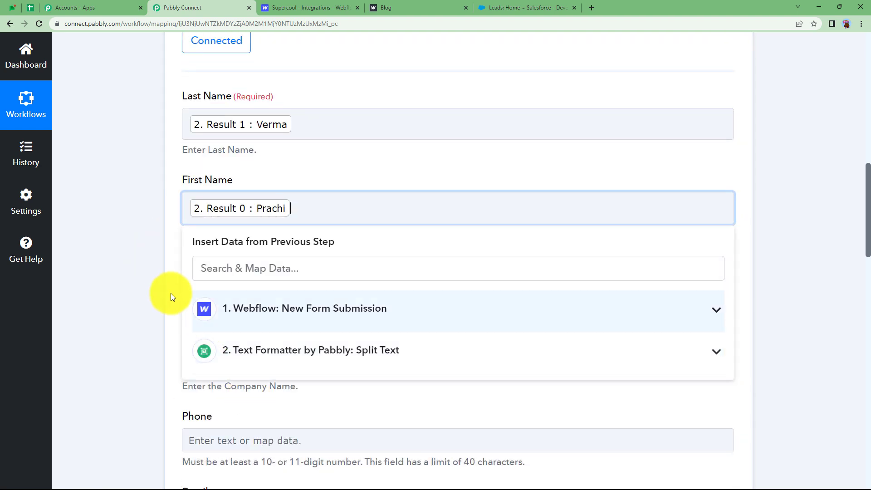
pyautogui.click(156, 289)
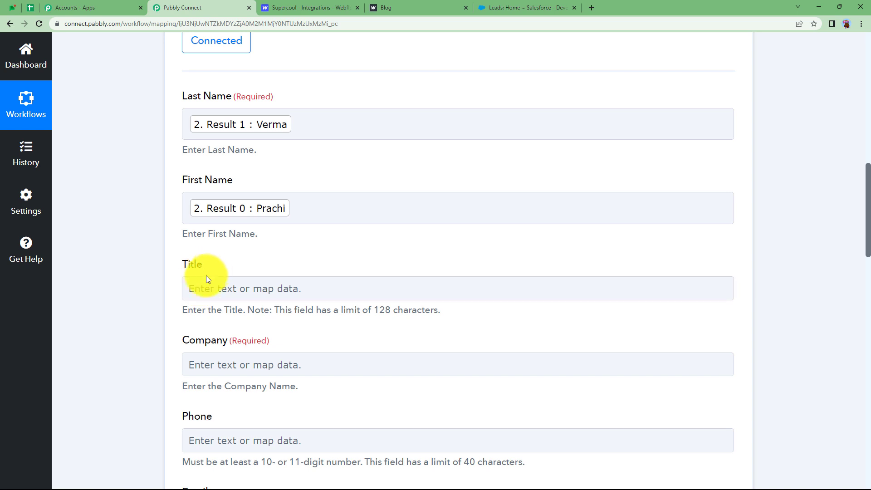
pyautogui.scroll(-3, 179, 274)
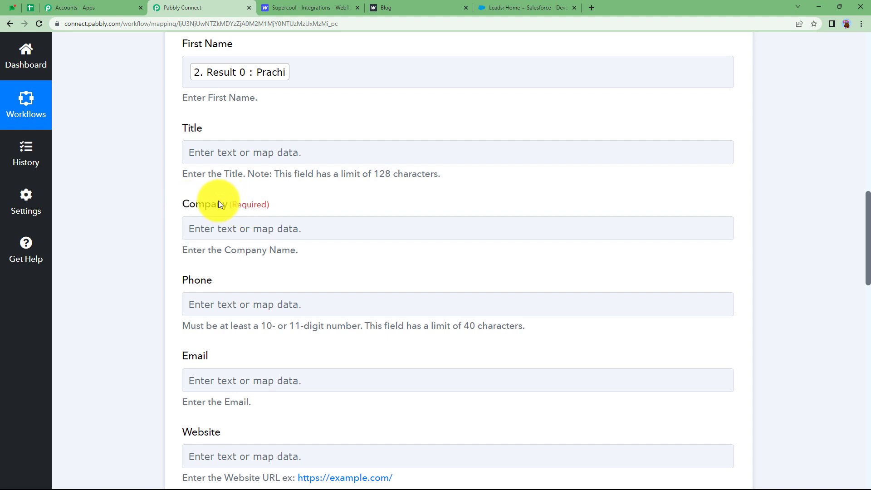
pyautogui.click(231, 229)
# Step: Map Company to Data Messsage (ABC College) and Phone to the submitted mobile number
pyautogui.click(273, 335)
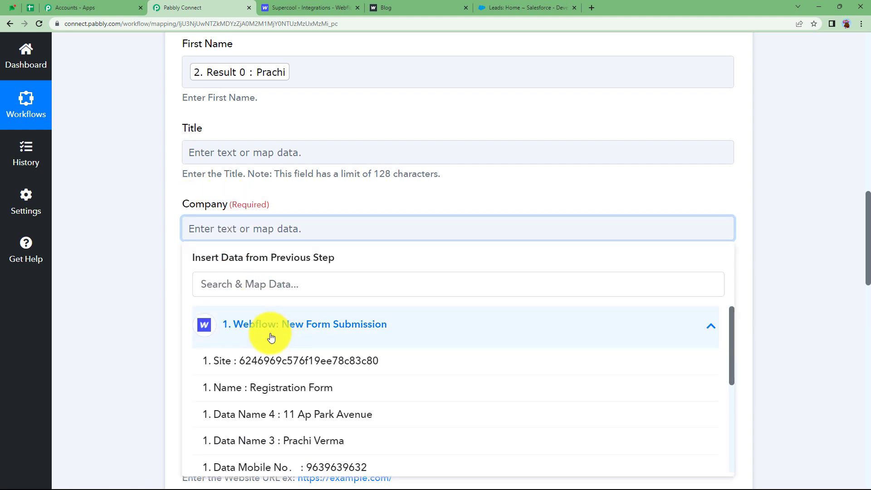
pyautogui.scroll(-2, 278, 360)
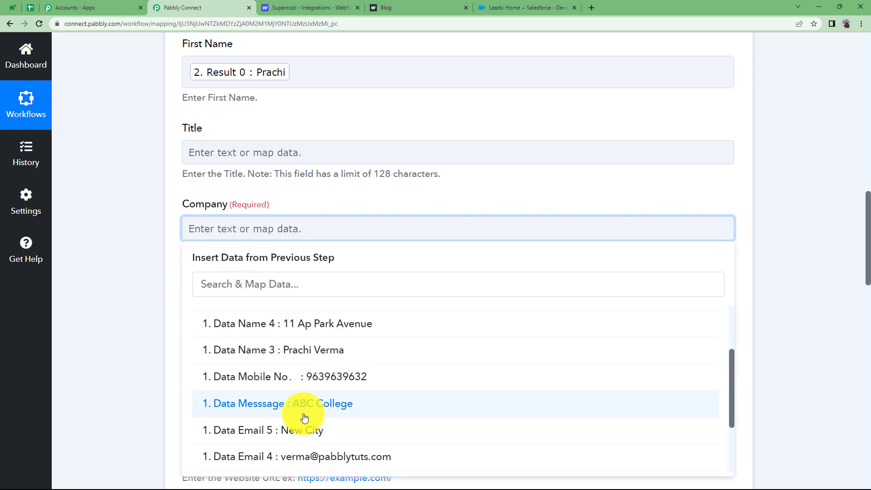
pyautogui.click(304, 417)
pyautogui.click(204, 213)
pyautogui.scroll(-2, 202, 209)
pyautogui.click(207, 227)
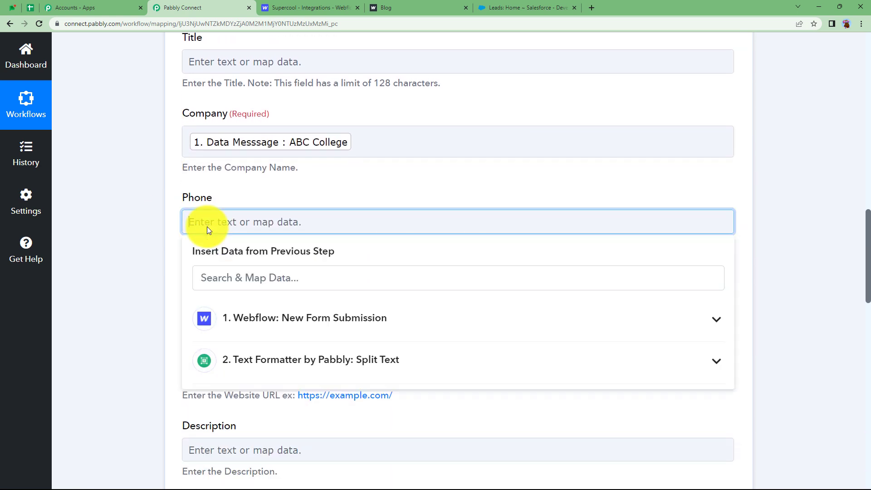
pyautogui.click(269, 320)
pyautogui.scroll(-4, 180, 316)
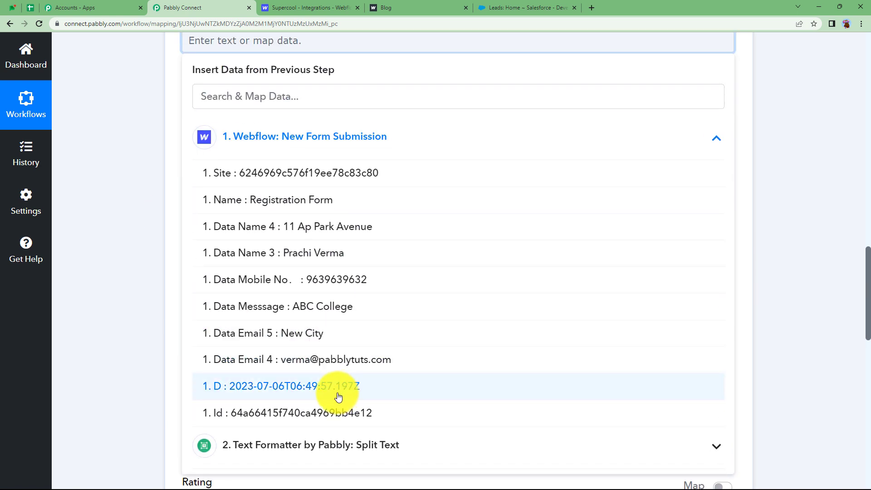
pyautogui.click(345, 273)
# Step: Map Email to Data Email 4 and look over the Lead Source options
pyautogui.click(218, 126)
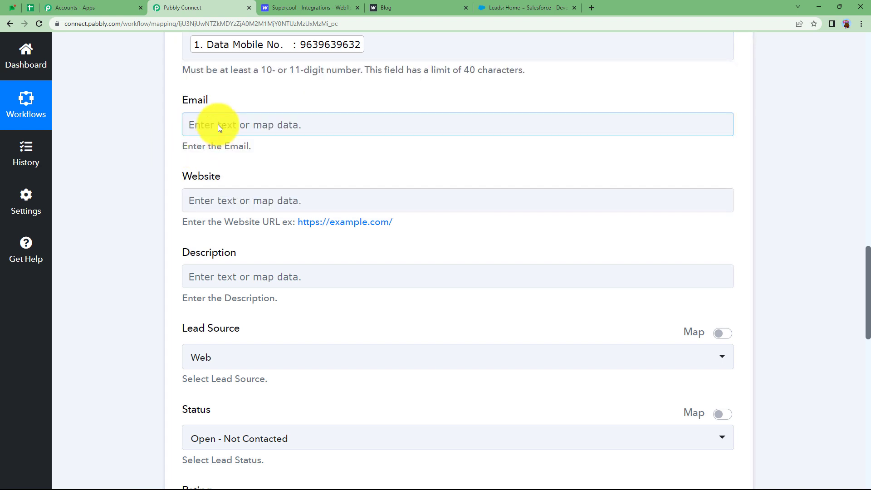
pyautogui.click(218, 125)
pyautogui.click(255, 221)
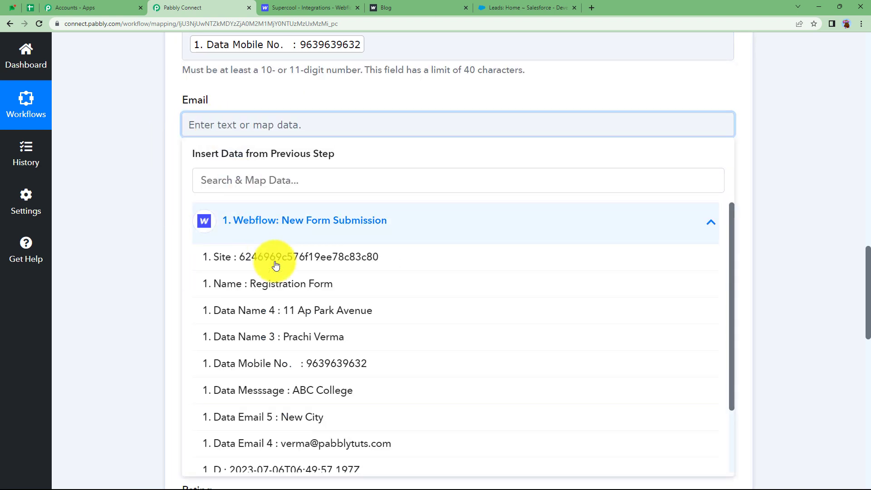
pyautogui.click(324, 445)
pyautogui.click(147, 164)
pyautogui.scroll(-1, 177, 231)
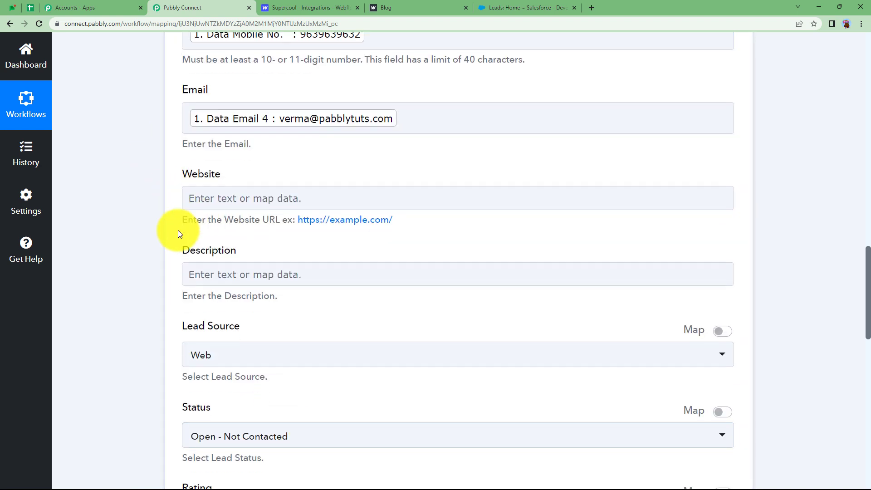
pyautogui.scroll(-3, 178, 230)
pyautogui.scroll(-3, 168, 183)
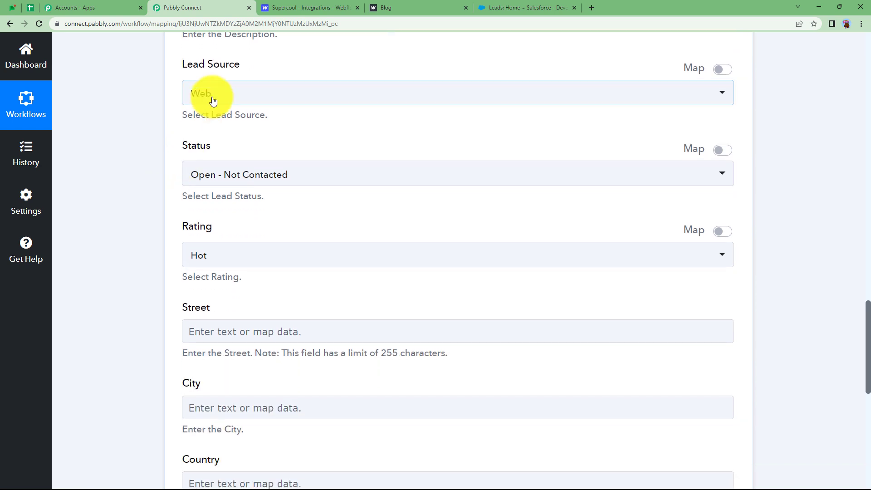
pyautogui.click(195, 104)
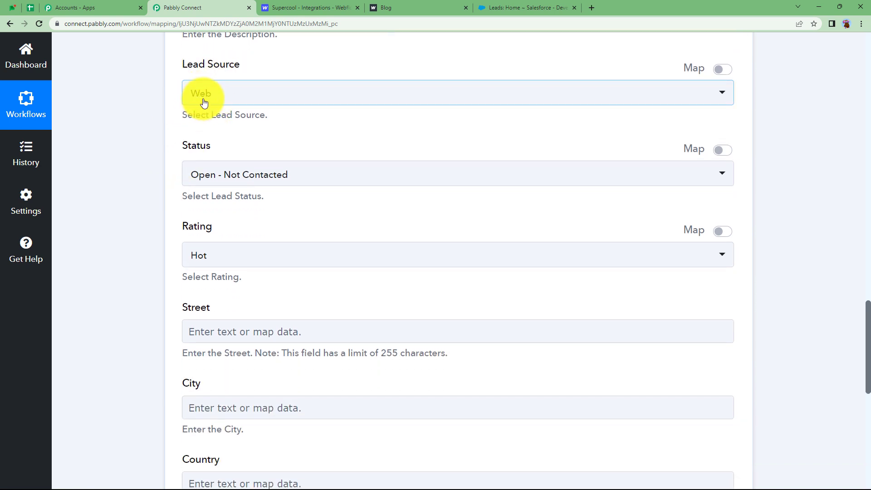
pyautogui.scroll(-2, 141, 146)
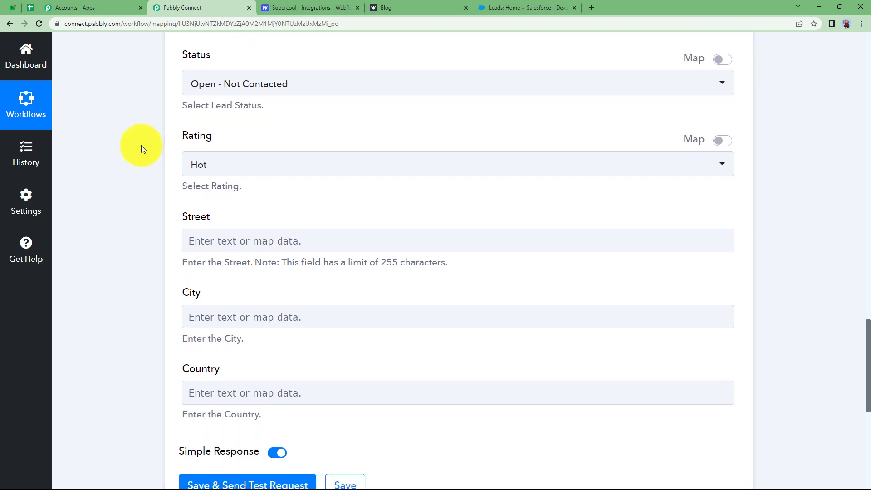
pyautogui.click(203, 193)
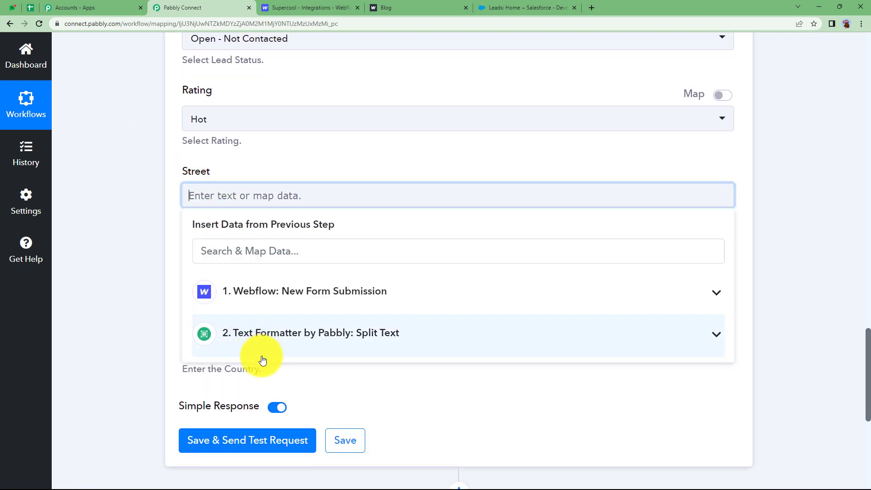
pyautogui.click(272, 291)
pyautogui.click(301, 385)
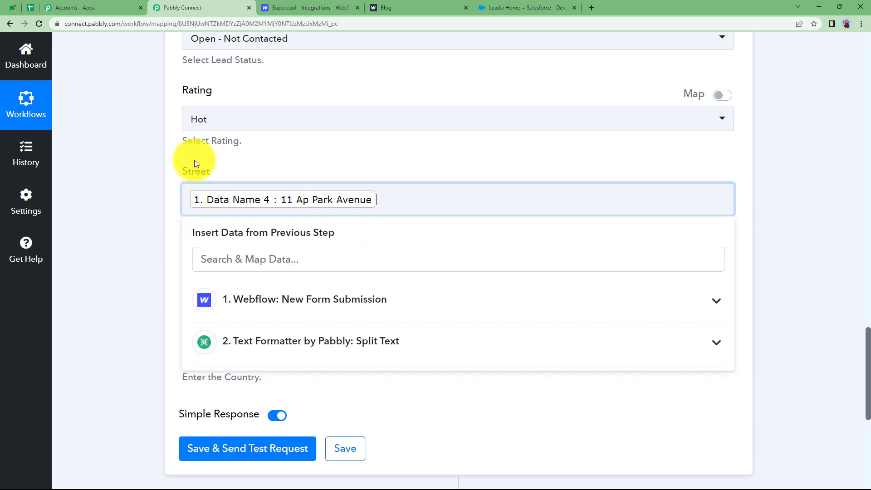
pyautogui.click(195, 161)
pyautogui.click(205, 280)
pyautogui.click(258, 385)
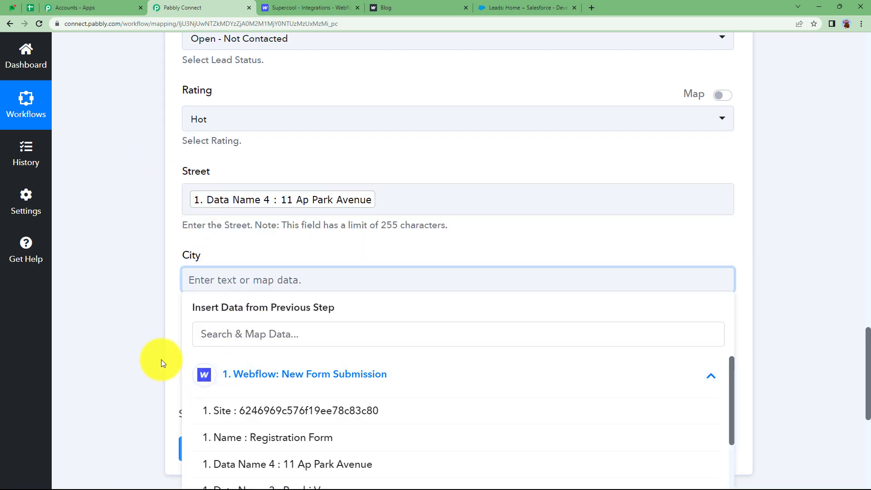
pyautogui.scroll(-3, 162, 360)
pyautogui.click(323, 391)
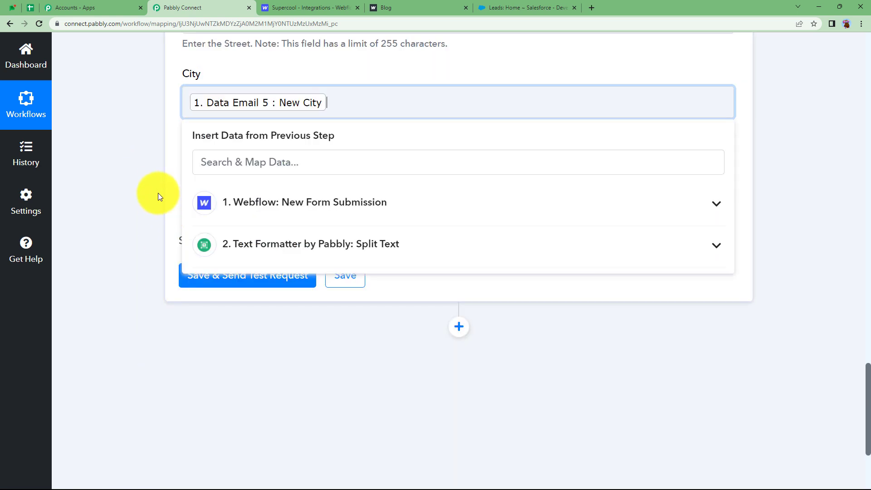
pyautogui.click(159, 195)
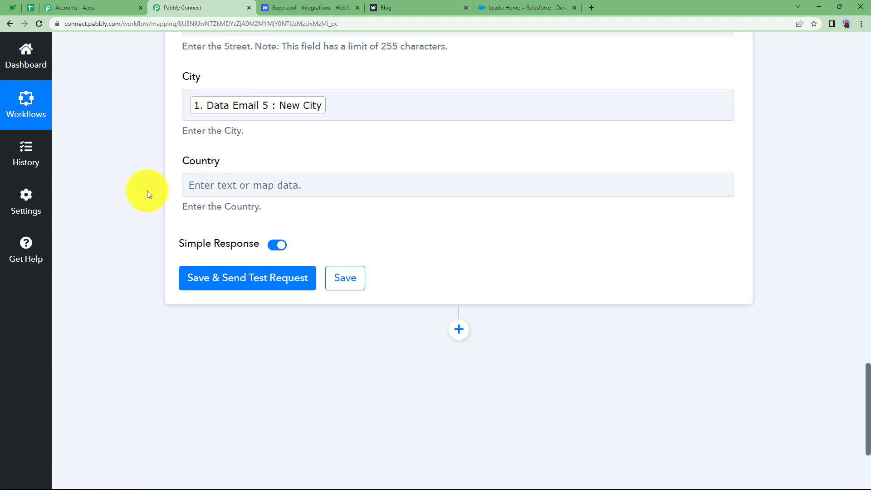
pyautogui.scroll(10, 147, 191)
pyautogui.scroll(13, 147, 191)
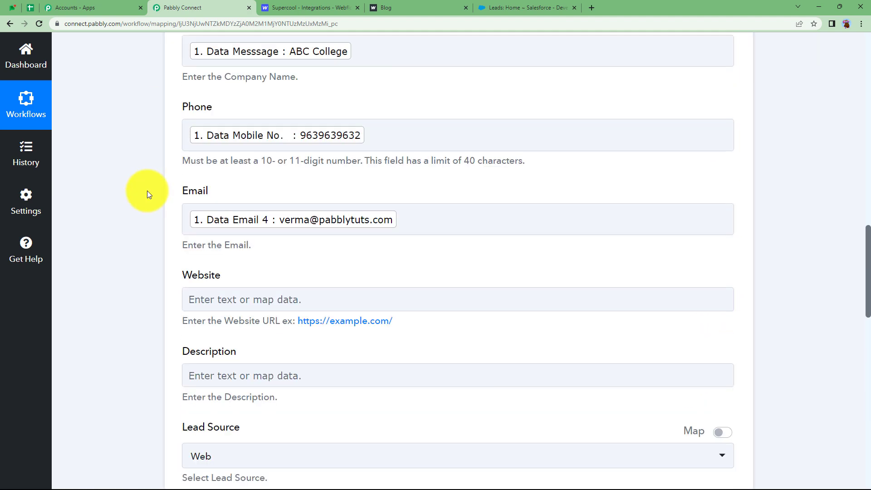
pyautogui.scroll(-5, 147, 191)
pyautogui.scroll(-20, 147, 191)
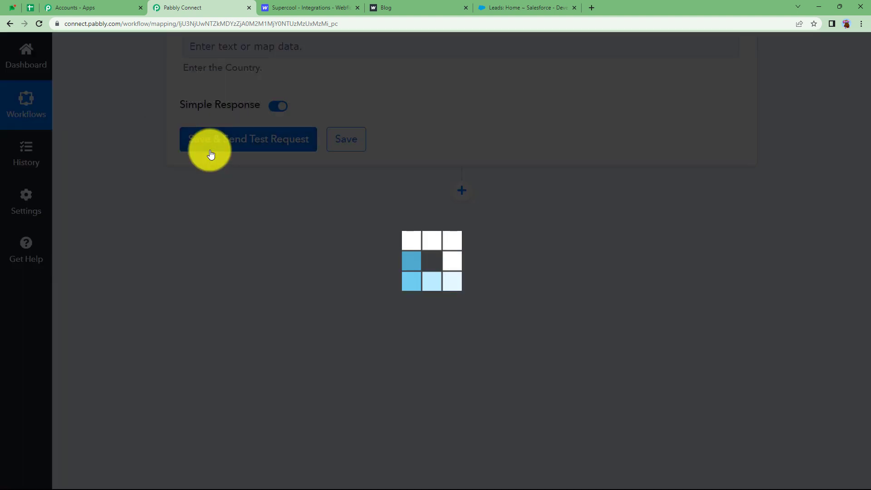
# Step: Send the Create Lead test request, confirm it returns a lead Id and Success 1, and collapse the step
pyautogui.click(202, 149)
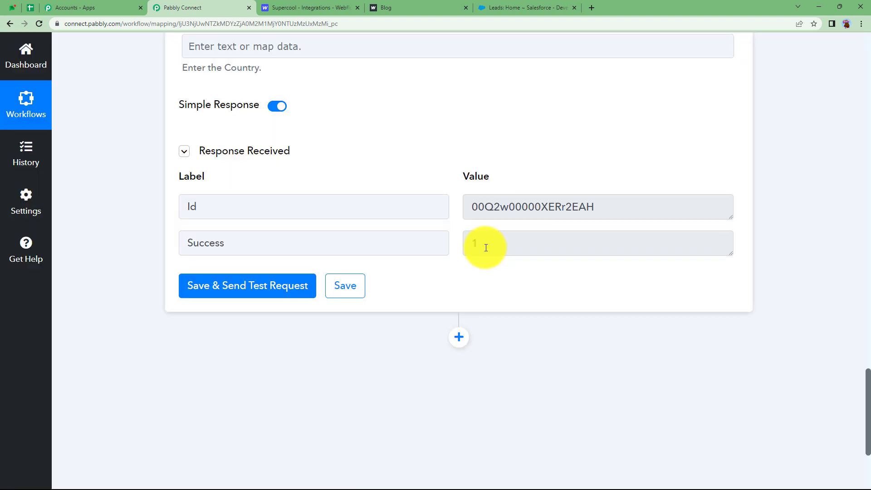
pyautogui.moveTo(621, 202); pyautogui.dragTo(439, 188)
pyautogui.click(265, 179)
pyautogui.scroll(20, 126, 205)
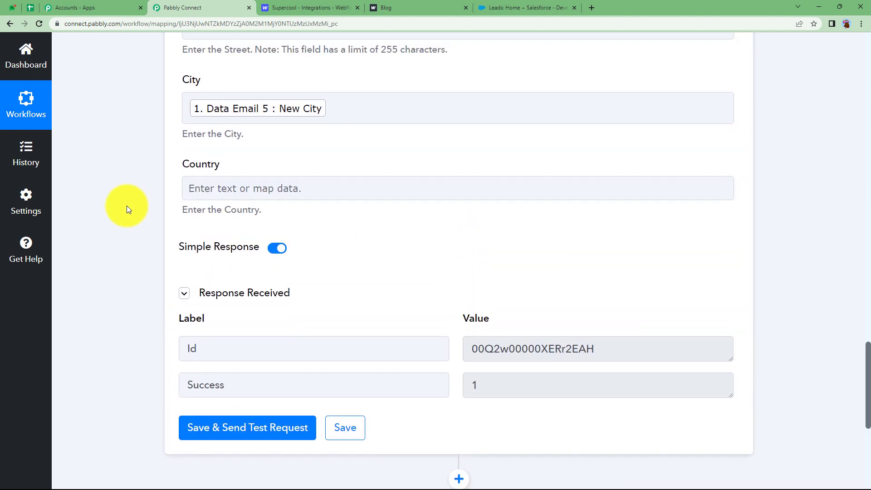
pyautogui.scroll(3, 127, 205)
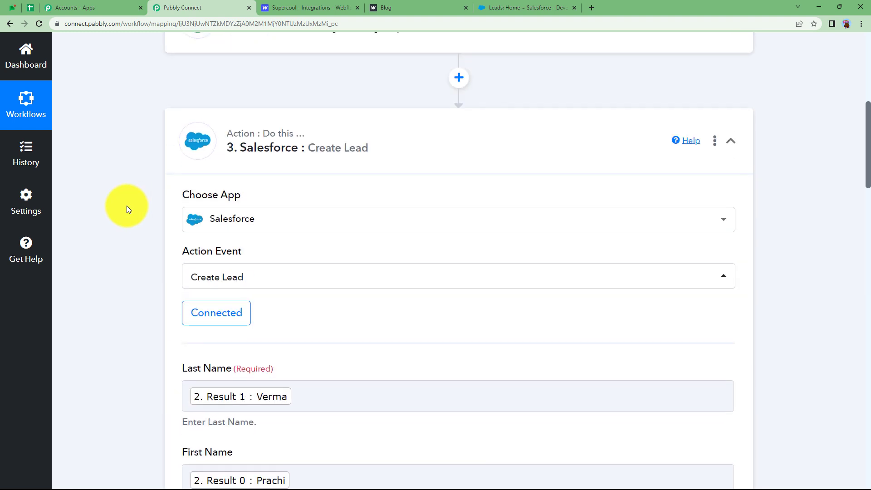
pyautogui.click(265, 154)
pyautogui.scroll(2, 125, 208)
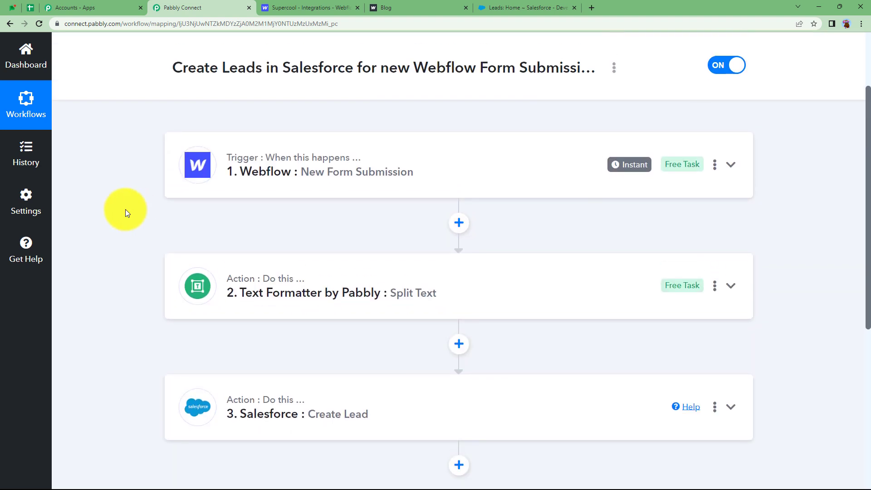
# Step: Refresh Salesforce Leads to verify the ABC College lead (Web, Hot, New City), then return to Pabbly Connect
pyautogui.click(542, 5)
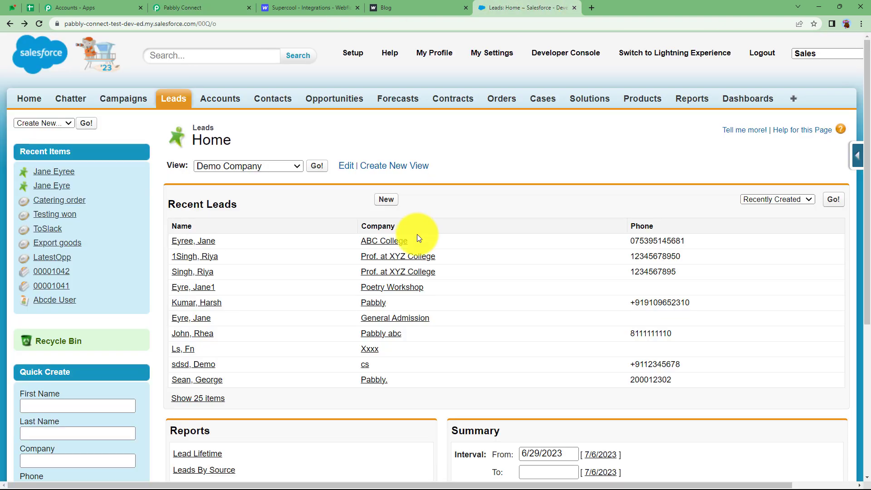
pyautogui.click(39, 23)
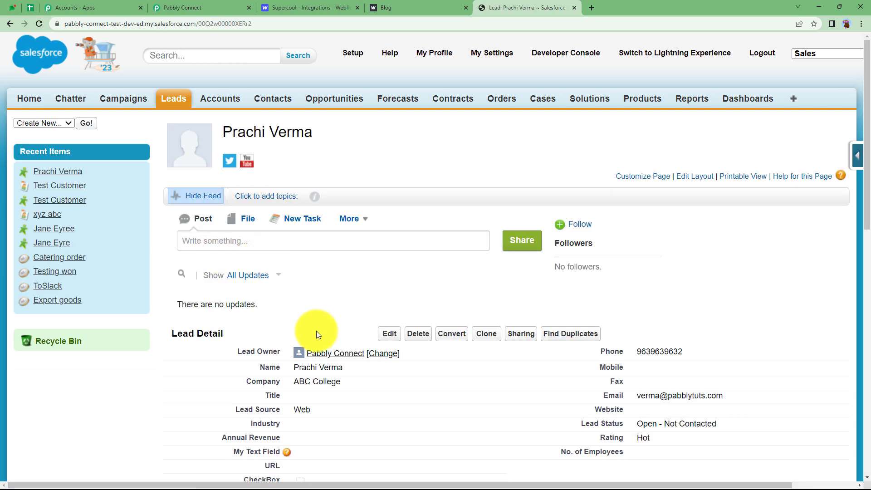
pyautogui.scroll(-3, 290, 223)
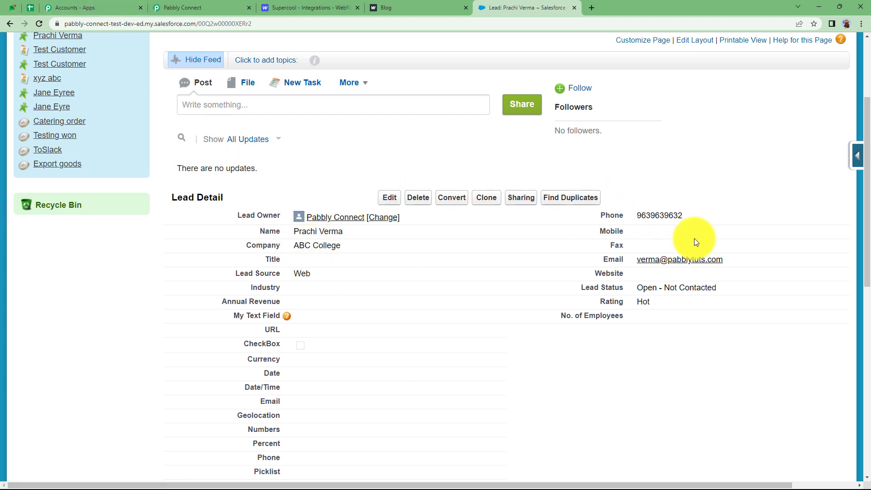
pyautogui.scroll(-5, 488, 339)
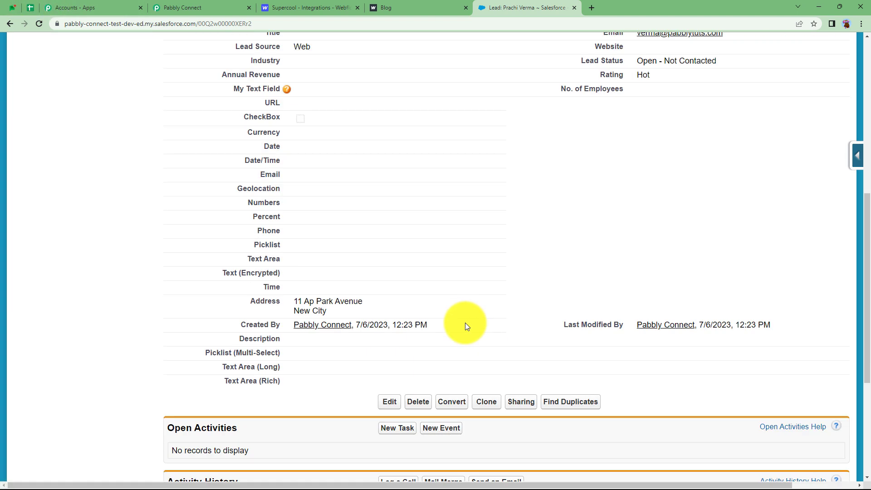
pyautogui.scroll(8, 338, 314)
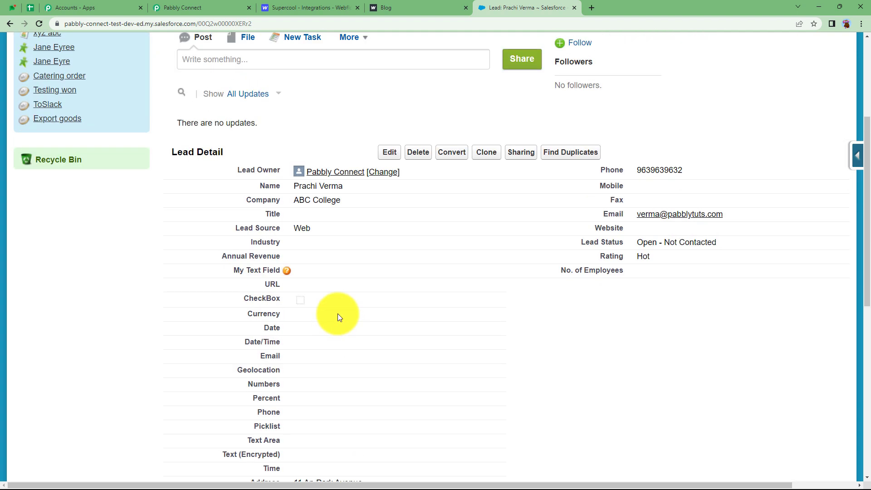
pyautogui.click(191, 8)
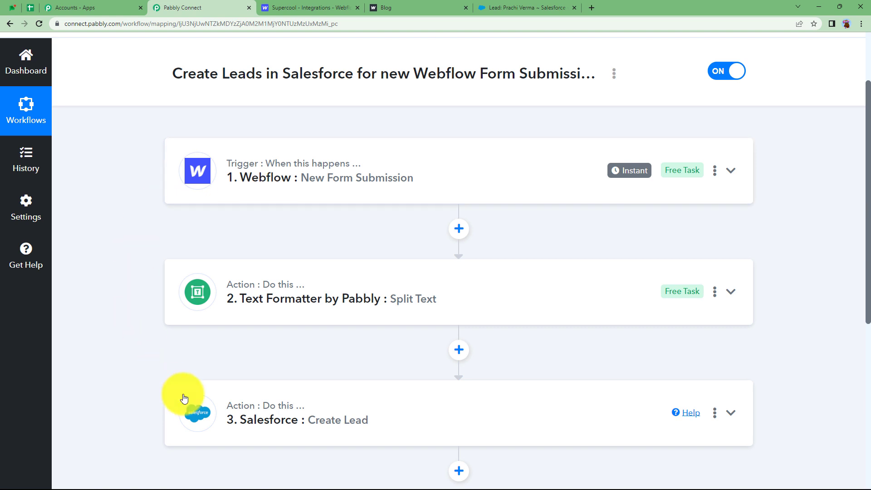
pyautogui.moveTo(230, 414)
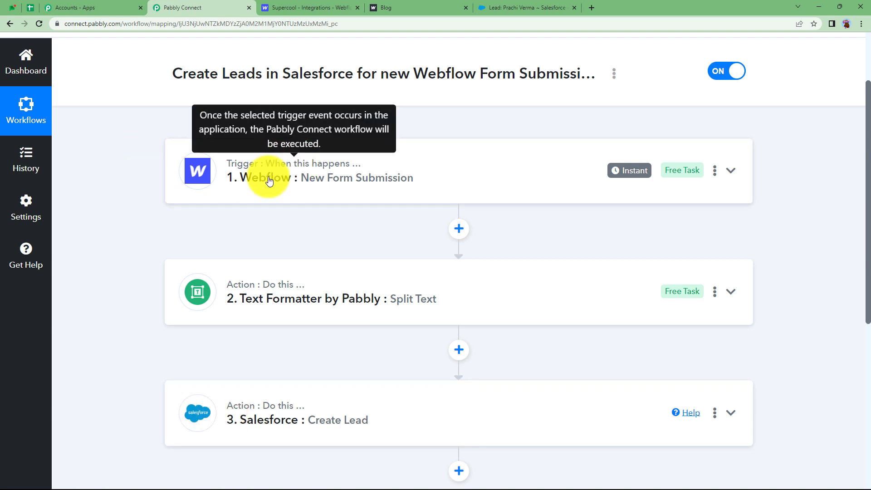